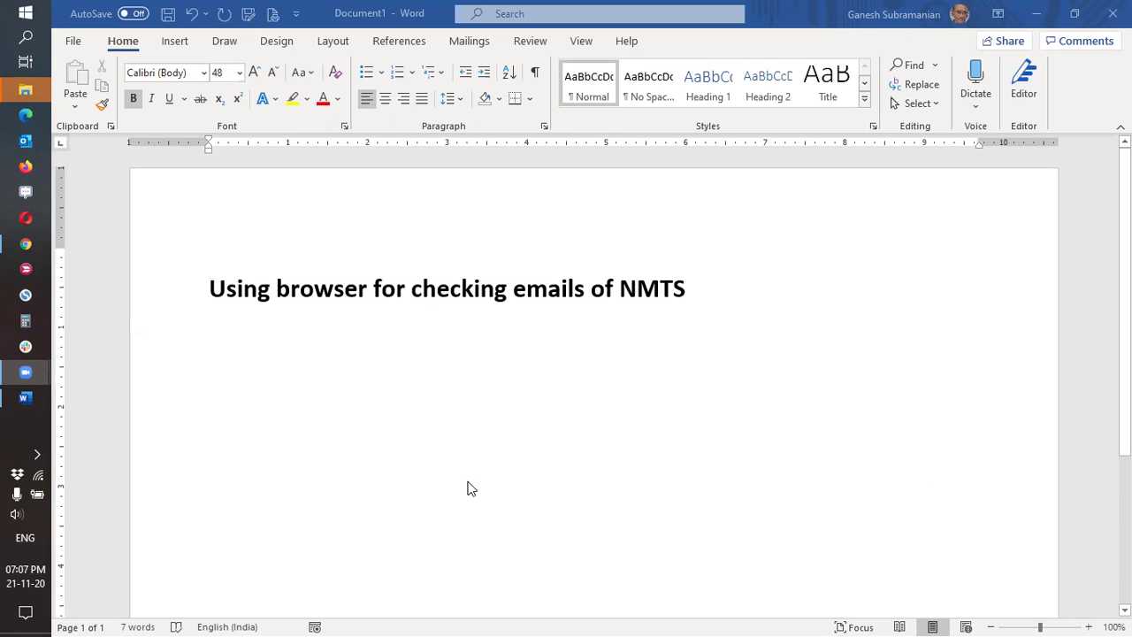
Place the caret on the empty line below the 'Using browser for checking emails of NMTS' heading.
{"action": "left_click", "coordinate": [236, 415]}
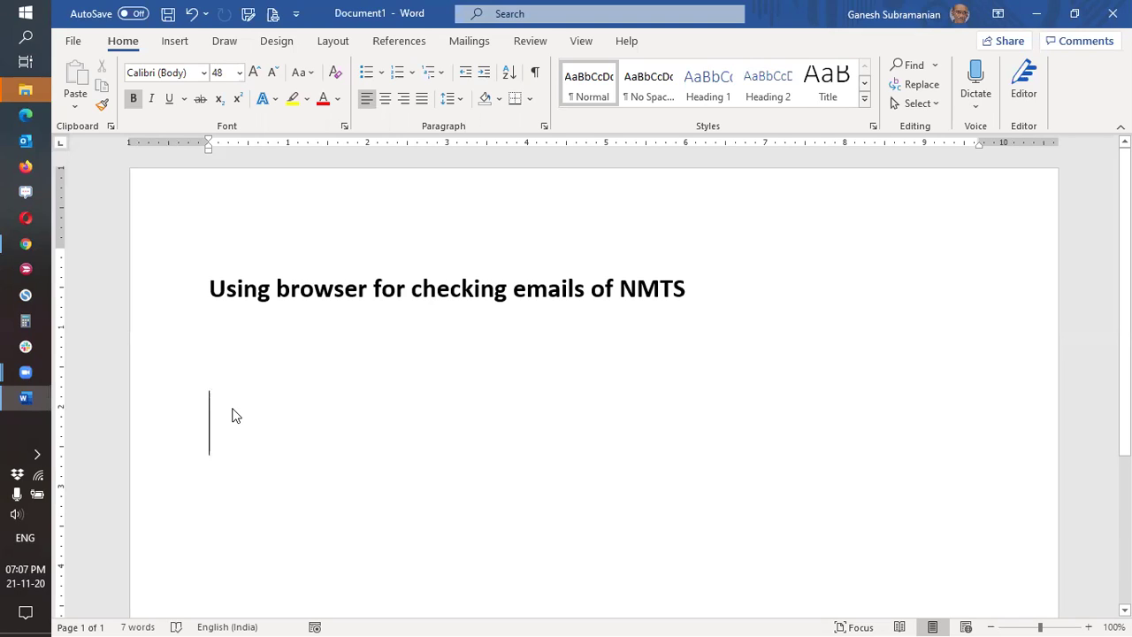
In Chrome's new tab, enter 'bit.ly' in the address bar without loading it.
{"action": "left_click", "coordinate": [26, 245]}
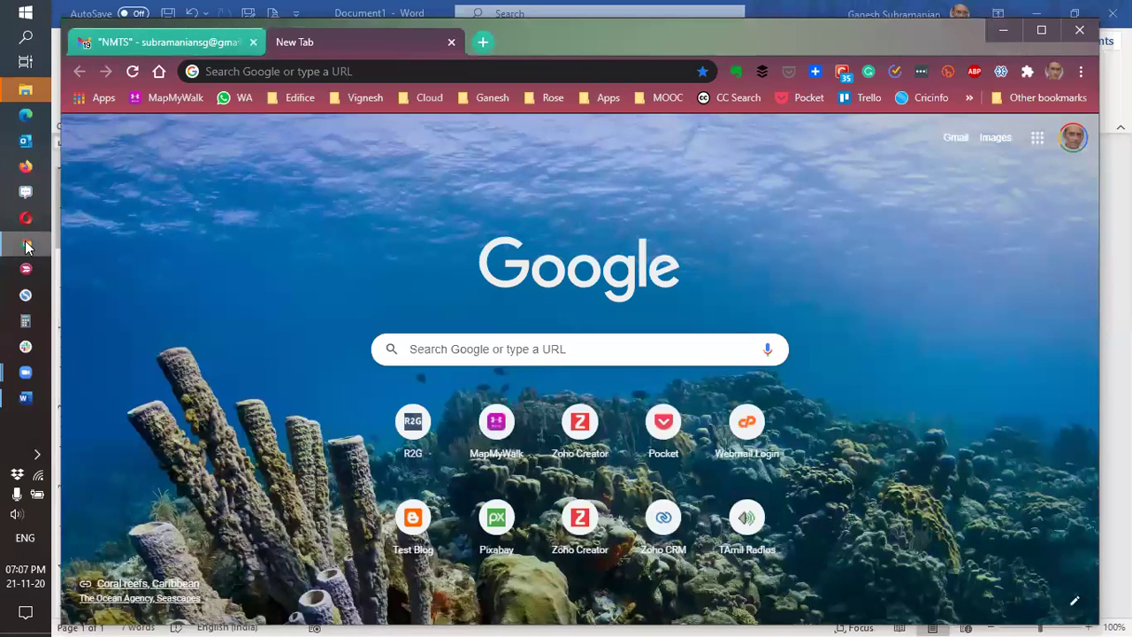
{"action": "left_click", "coordinate": [343, 68]}
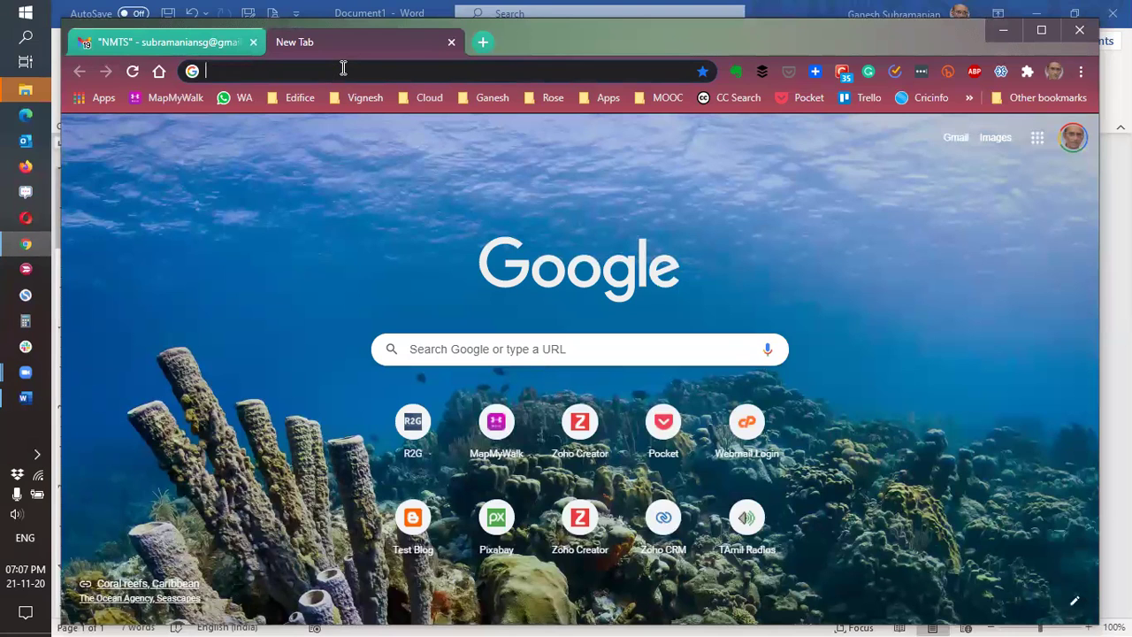
{"action": "type", "text": "bi"}
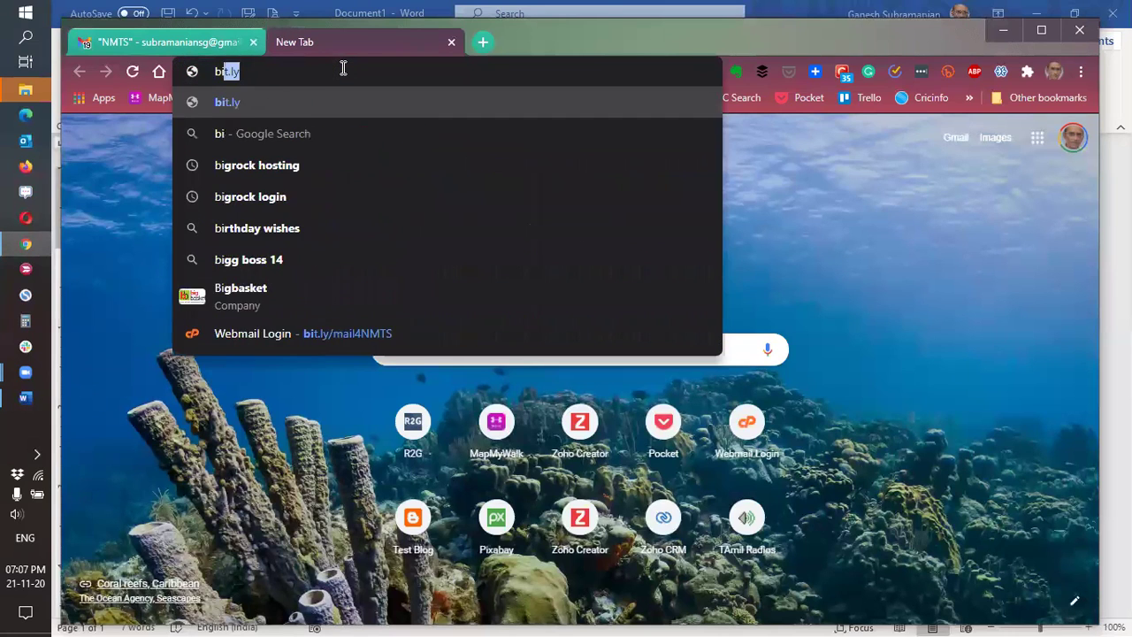
{"action": "type", "text": "t."}
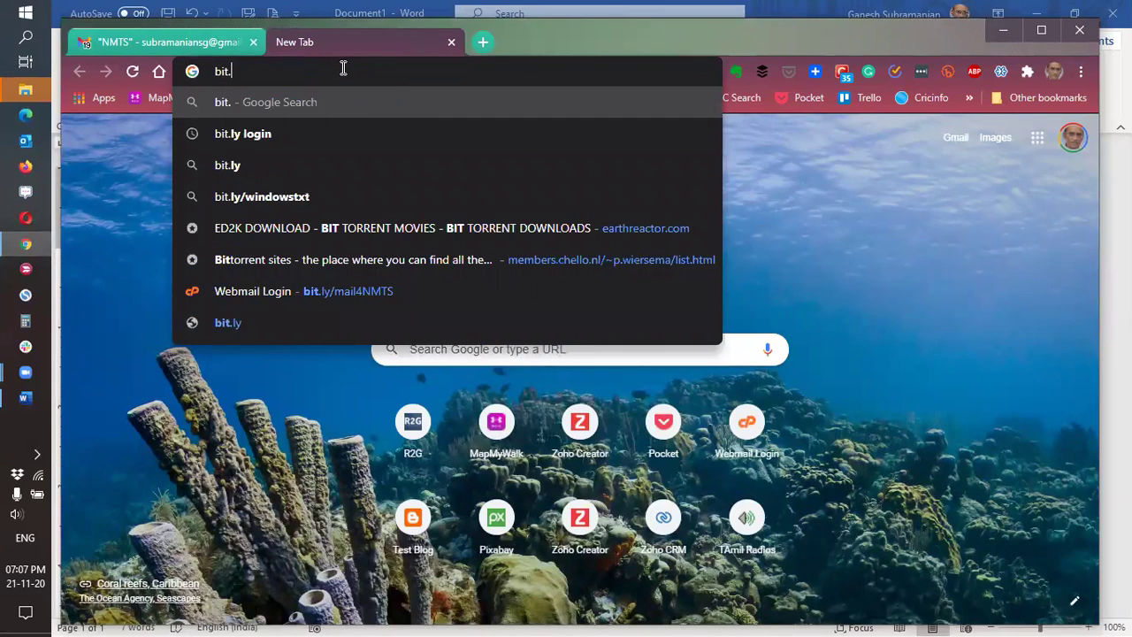
{"action": "type", "text": "ly"}
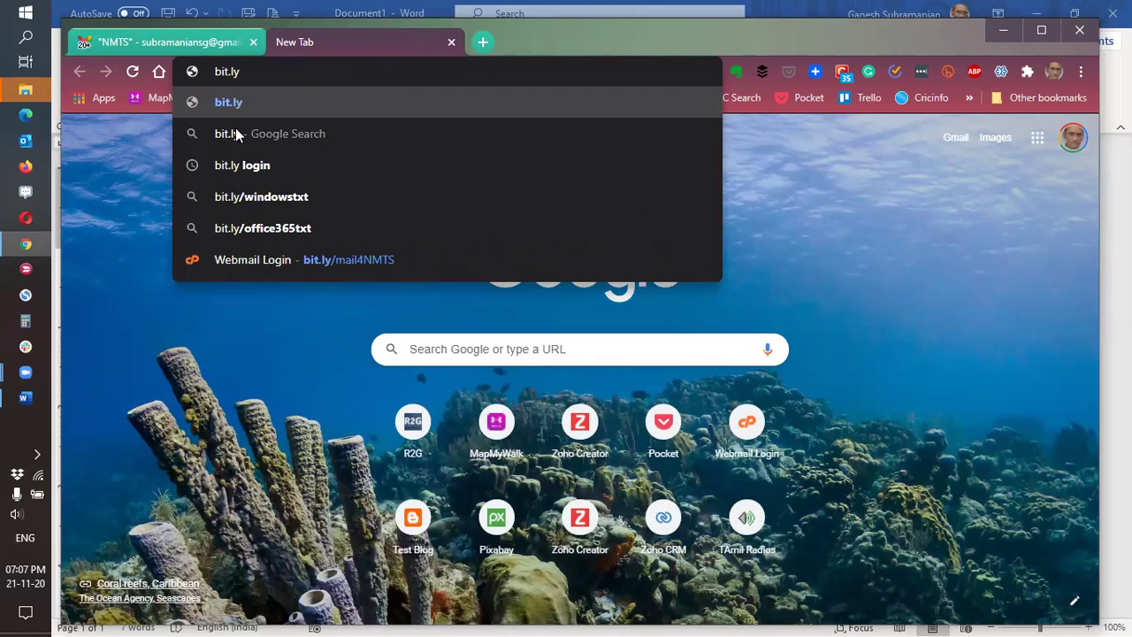
{"action": "left_click", "coordinate": [25, 398]}
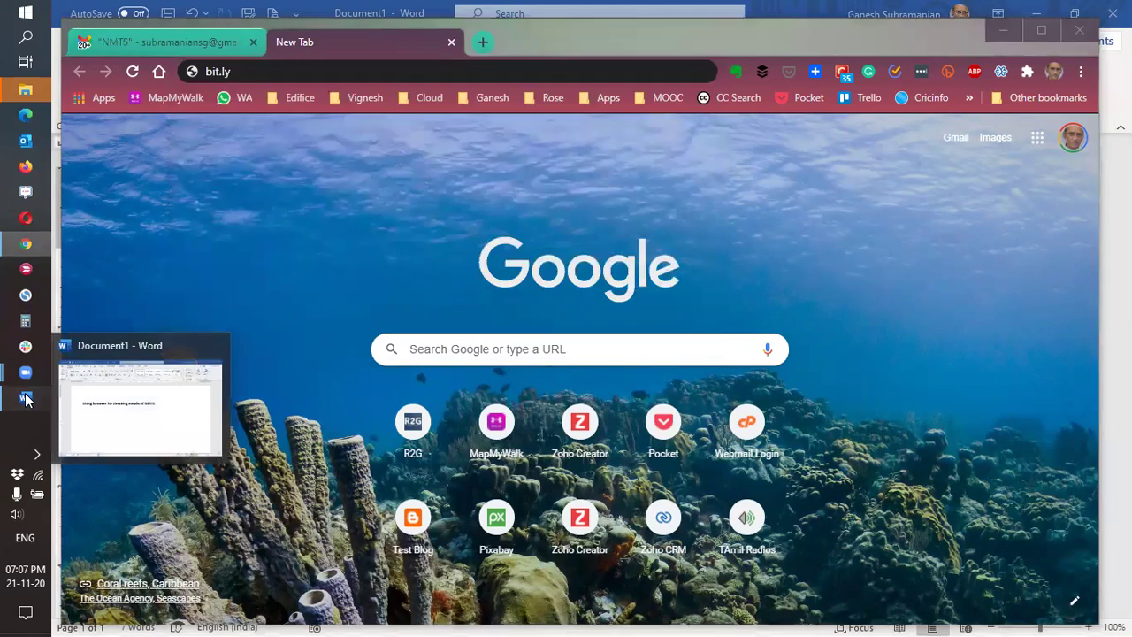
Type 'bit.ly/mail4NMTS' on the line beneath the Word heading.
{"action": "type", "text": "bit."}
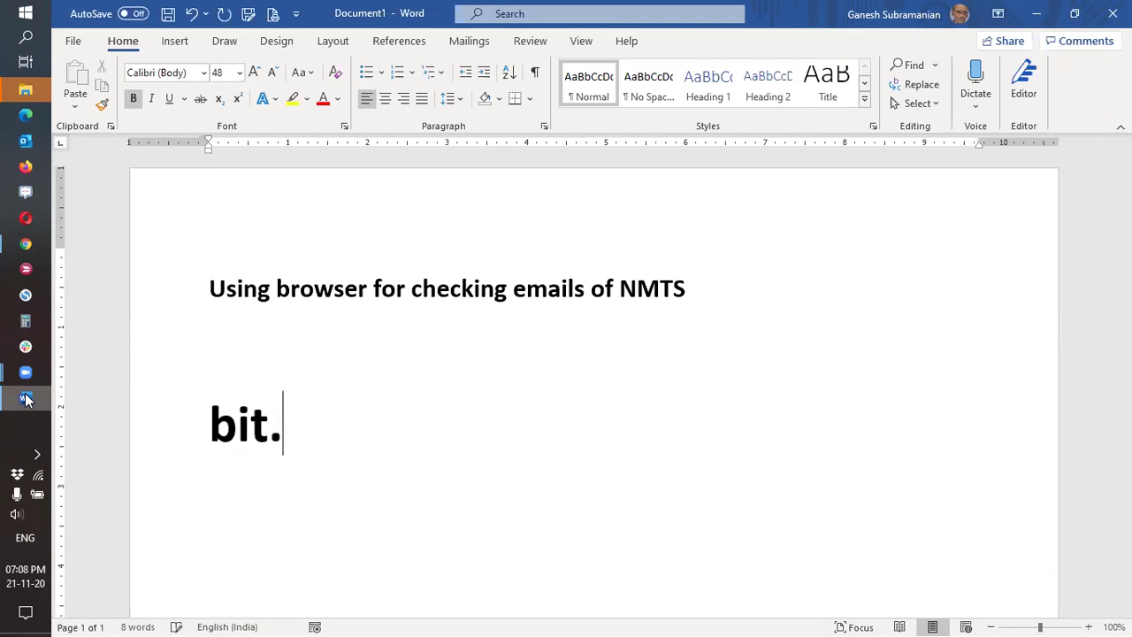
{"action": "type", "text": "ly"}
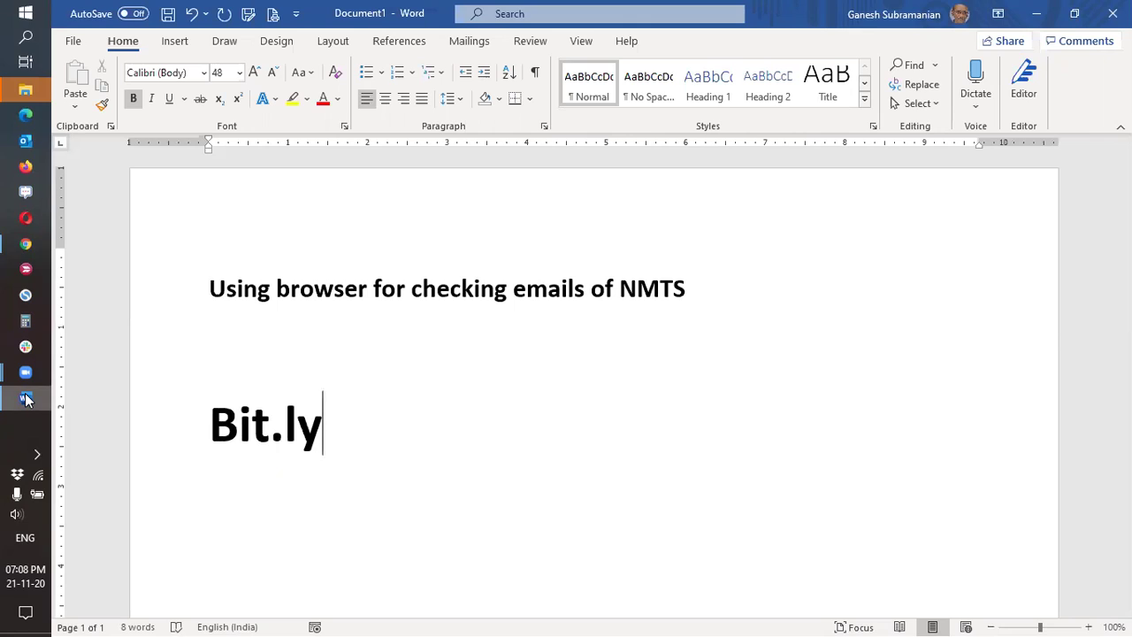
{"action": "type", "text": "/"}
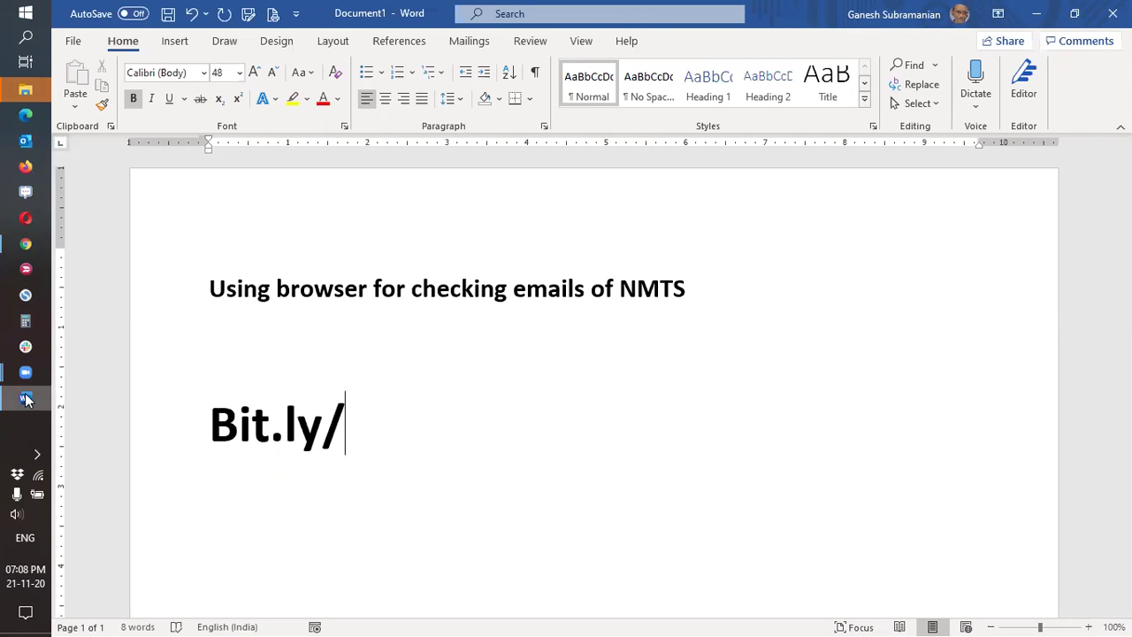
{"action": "type", "text": "m"}
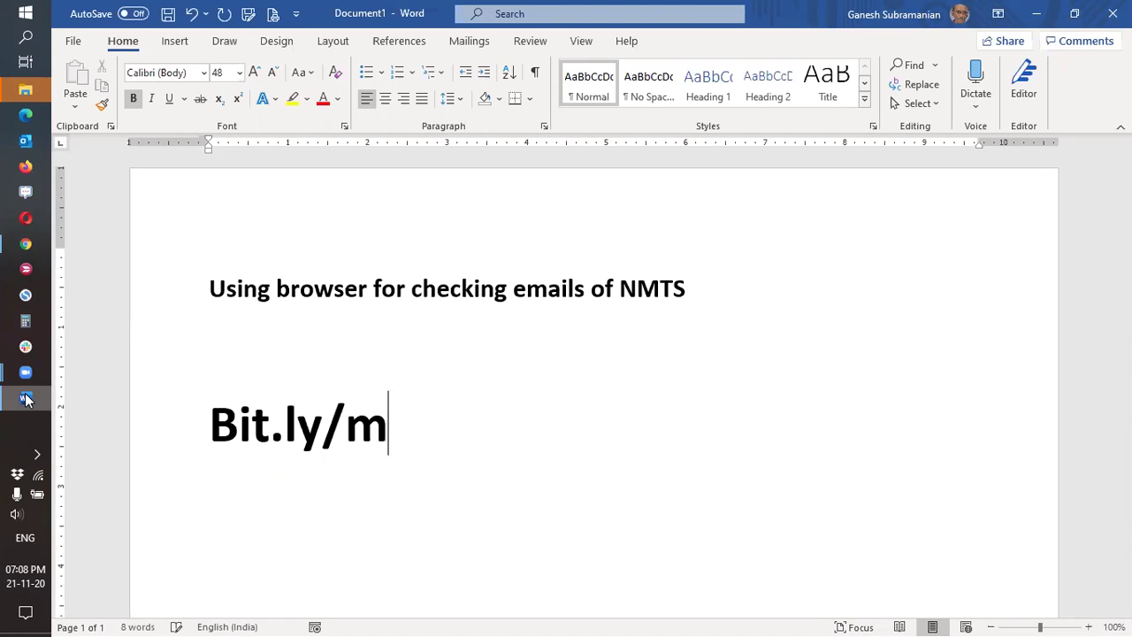
{"action": "type", "text": "ail"}
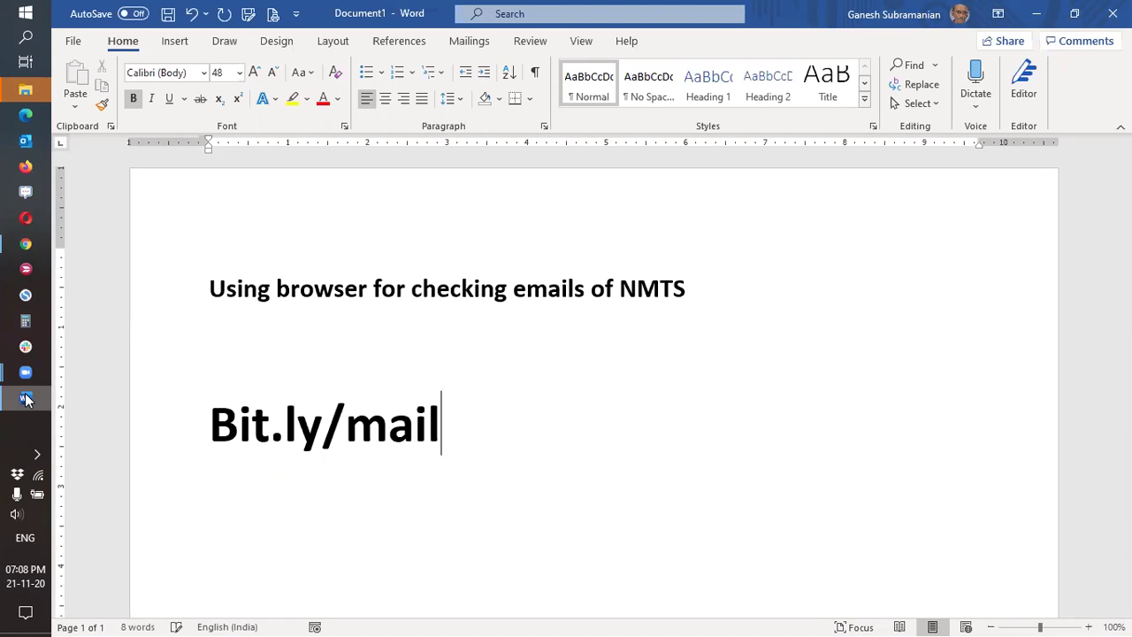
{"action": "type", "text": "4"}
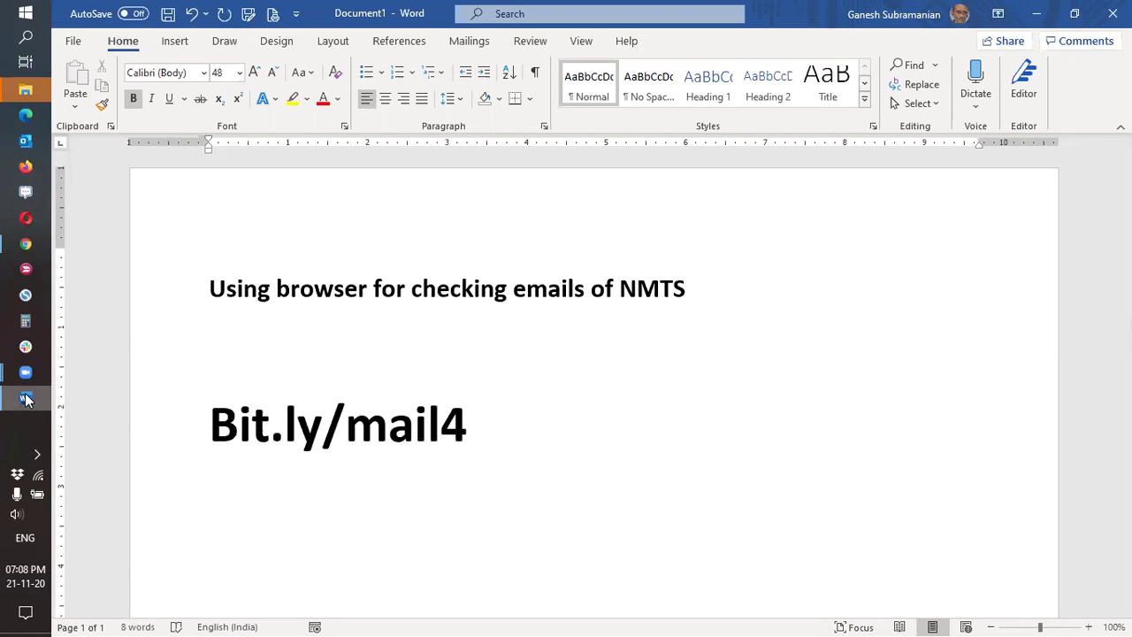
{"action": "type", "text": "NMTS"}
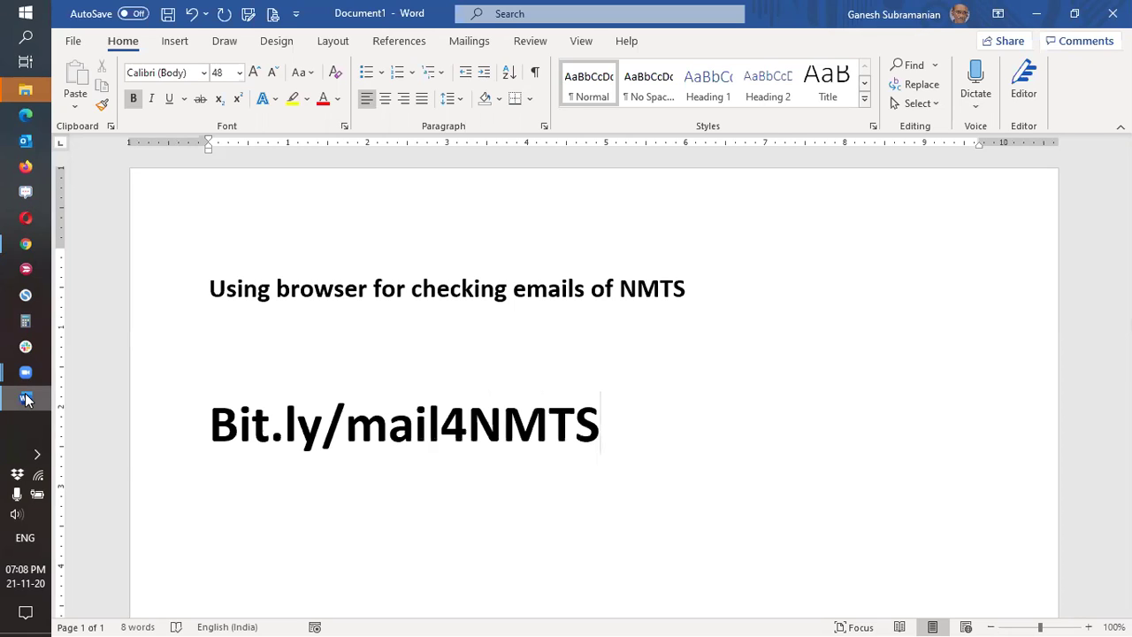
Complete the address to bit.ly/mail4NMTS in Chrome and load the Webmail login page.
{"action": "left_click", "coordinate": [25, 246]}
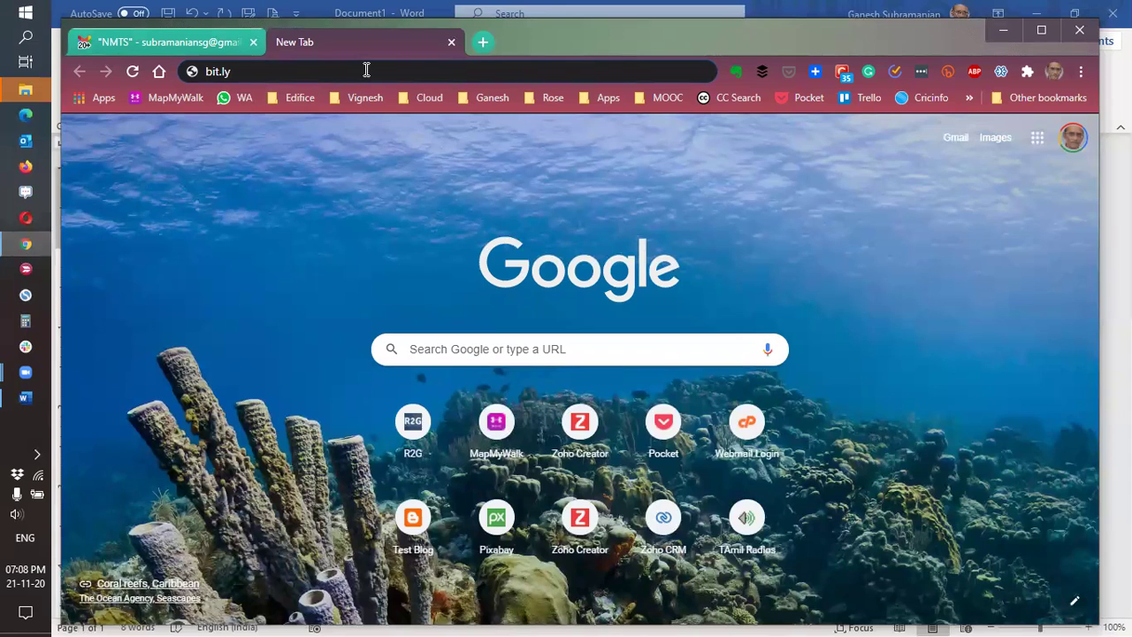
{"action": "type", "text": "/"}
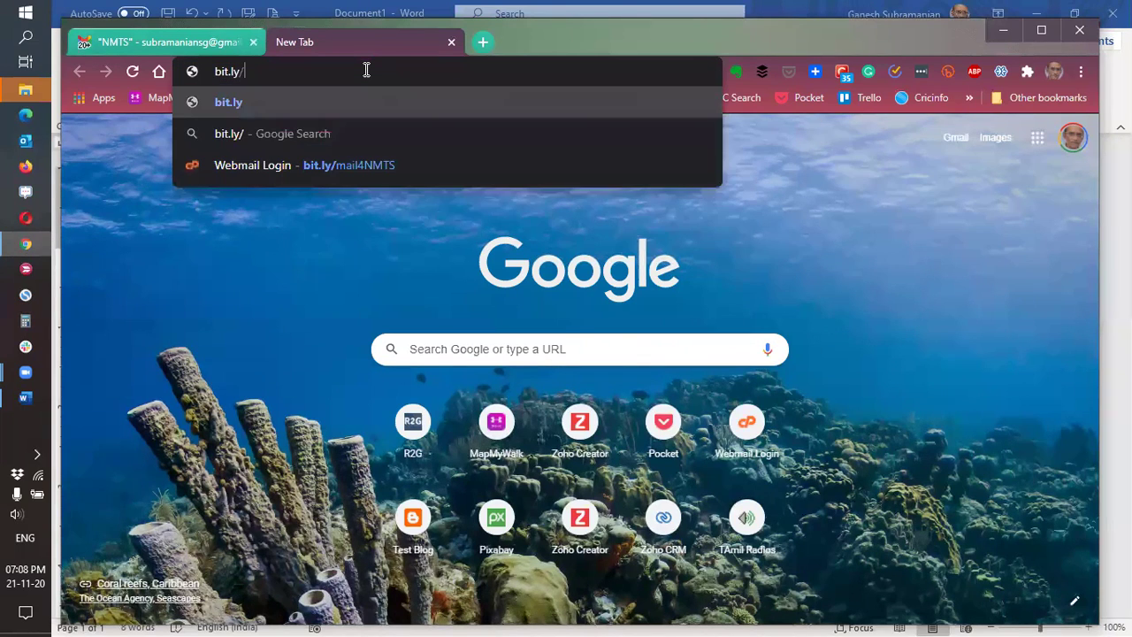
{"action": "type", "text": "mail"}
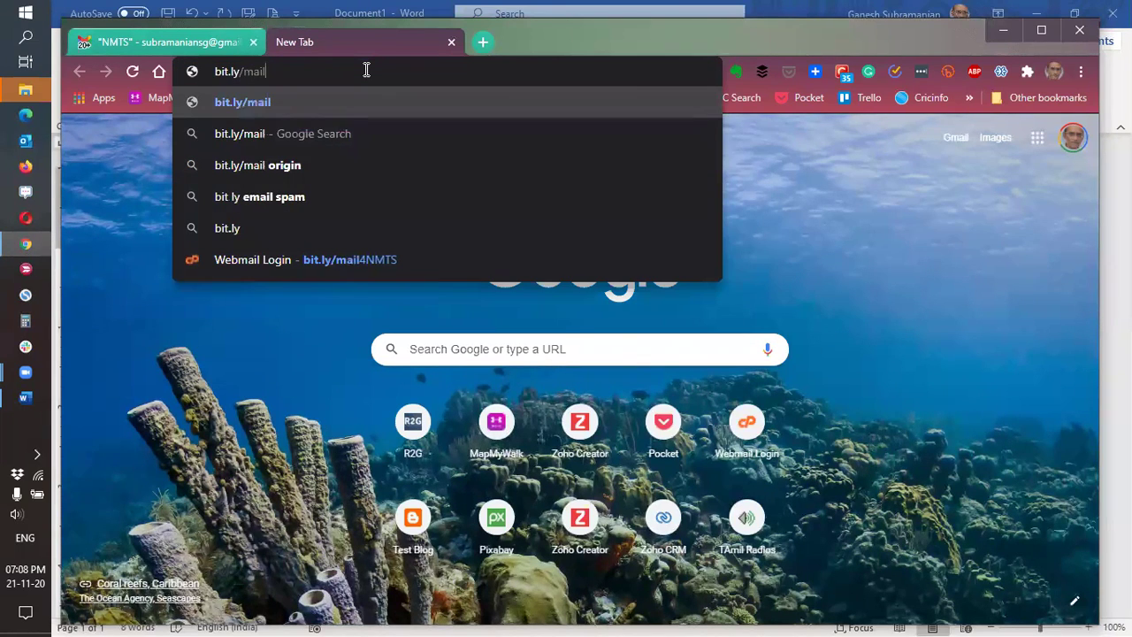
{"action": "type", "text": "4N"}
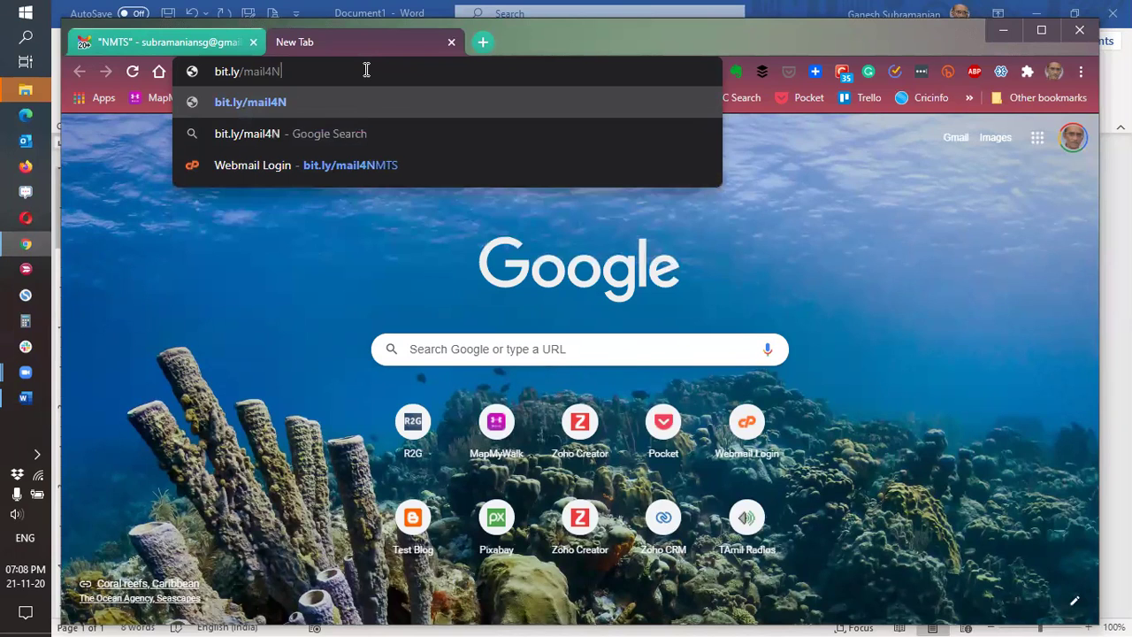
{"action": "type", "text": "MTS"}
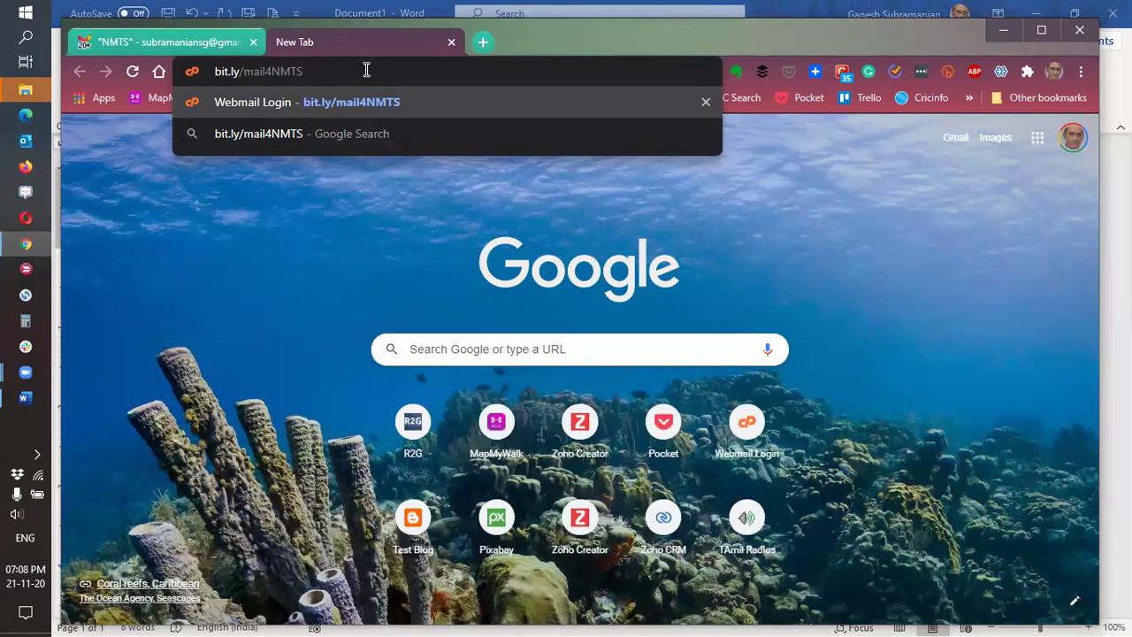
{"action": "key", "text": "Return"}
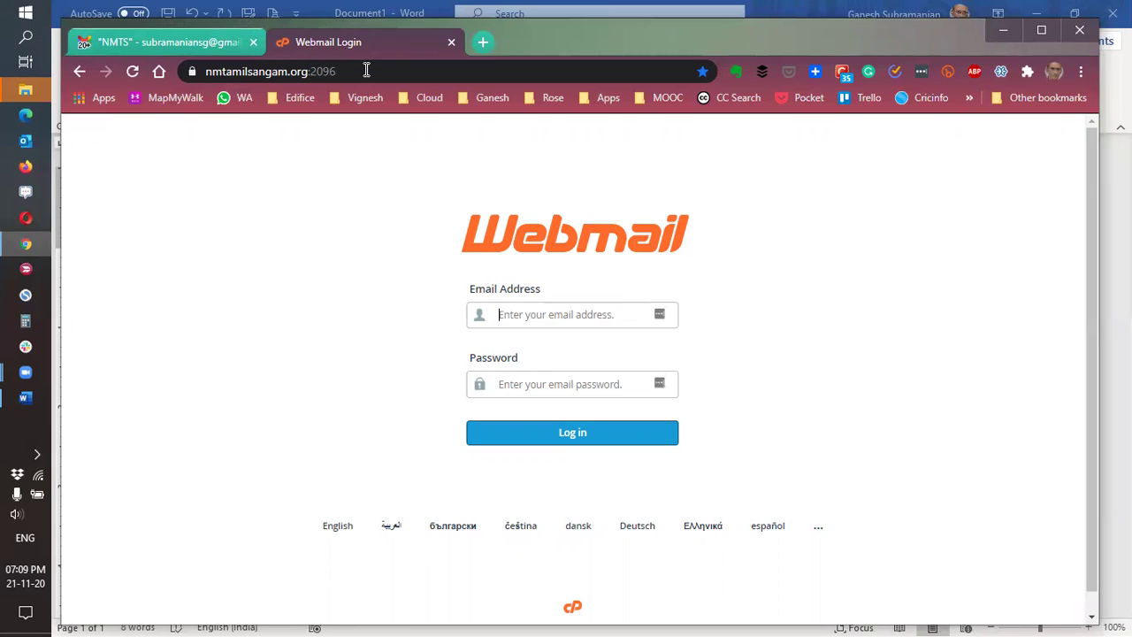
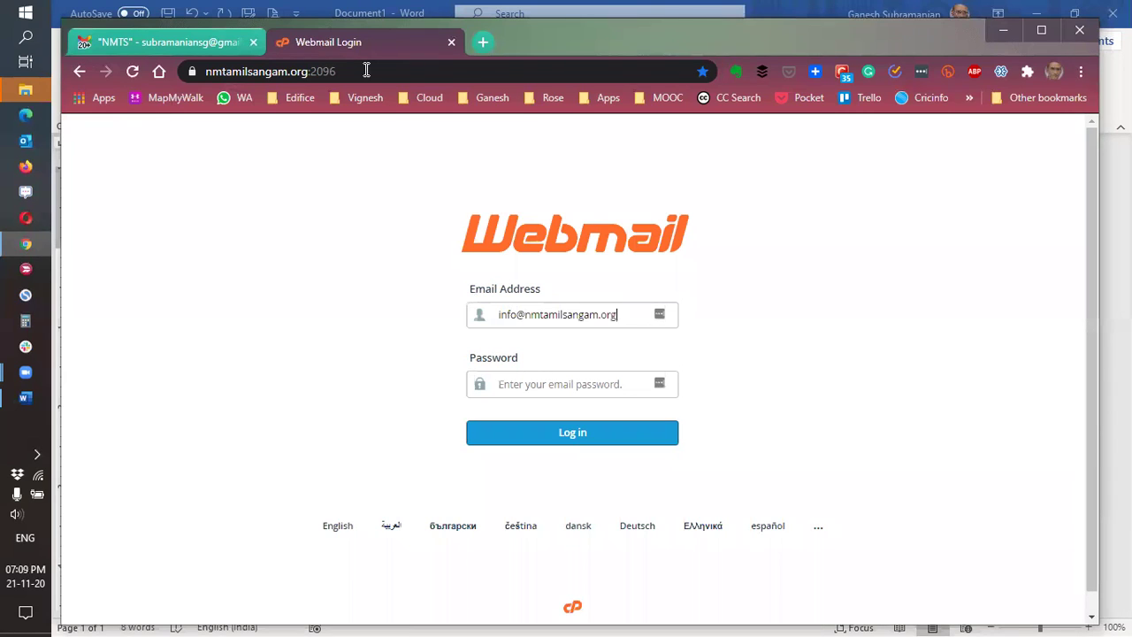
Sign in to cPanel Webmail with the mailbox's e-mail address and its password.
{"action": "left_click", "coordinate": [548, 387]}
{"action": "type", "text": "*******"}
{"action": "left_click", "coordinate": [566, 432]}
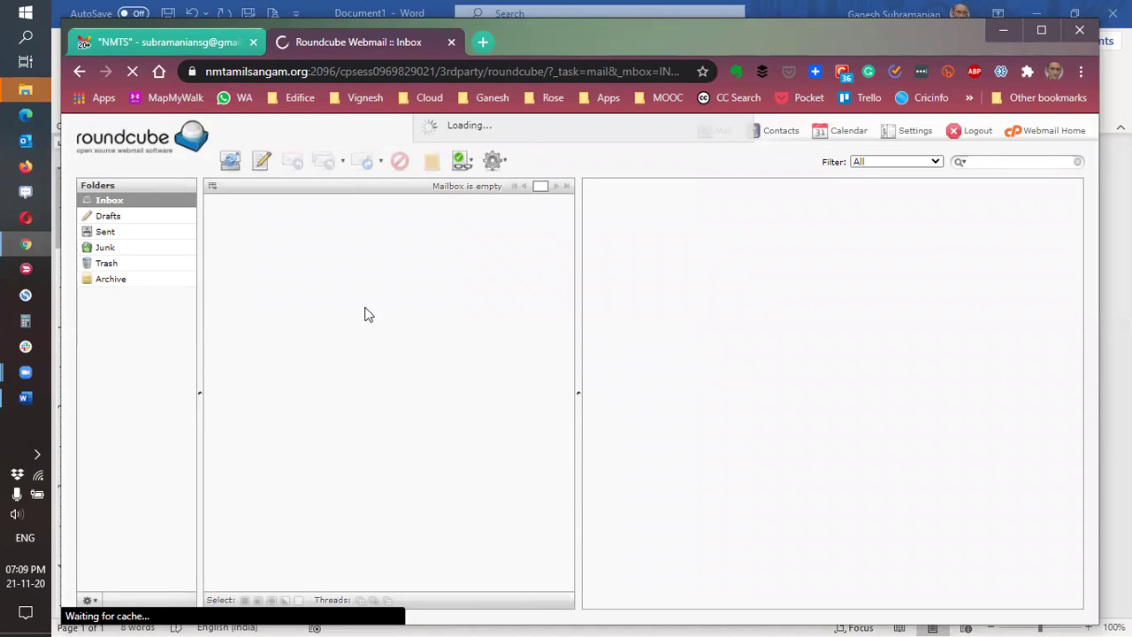
Look at the NMTS-labelled messages in Gmail, then return to the Roundcube Inbox tab.
{"action": "left_click", "coordinate": [149, 42]}
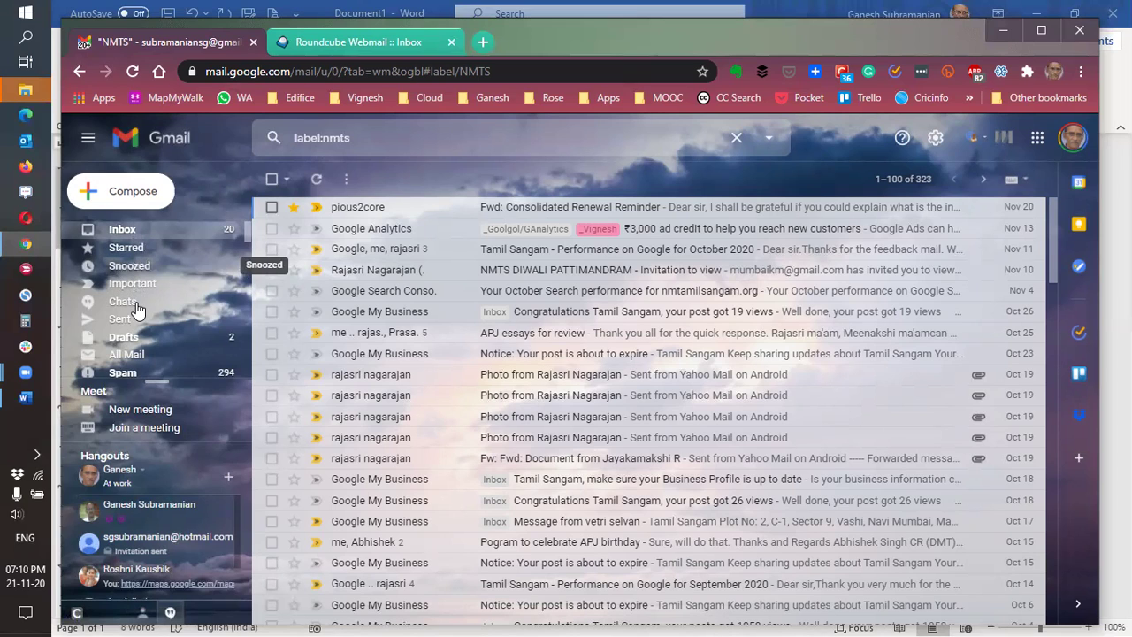
{"action": "left_click", "coordinate": [381, 41]}
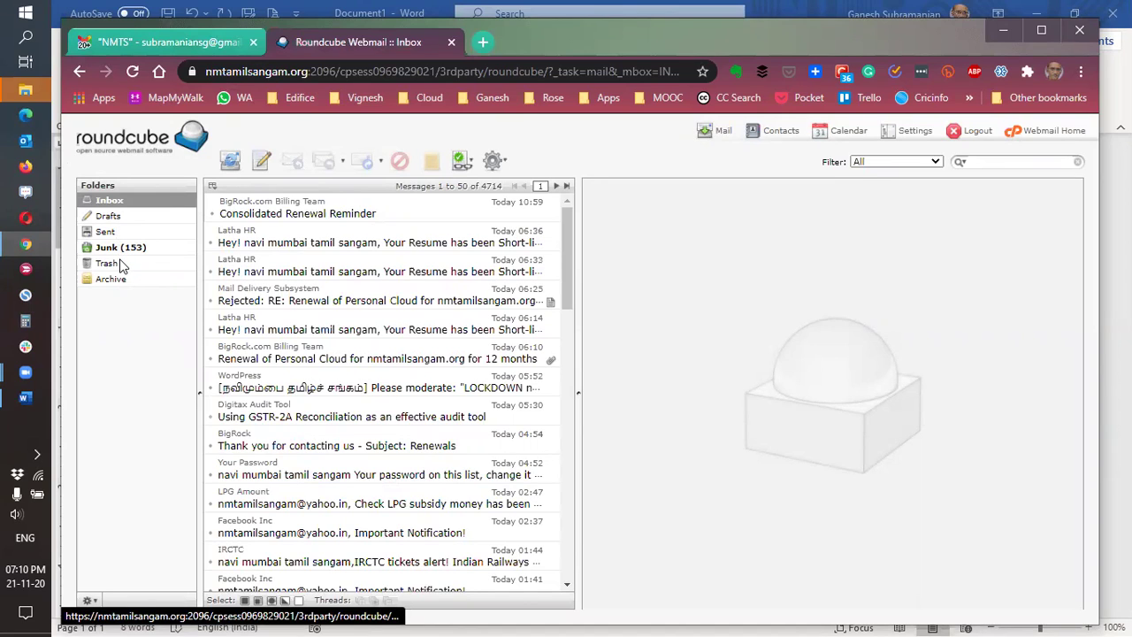
{"action": "left_click", "coordinate": [121, 263]}
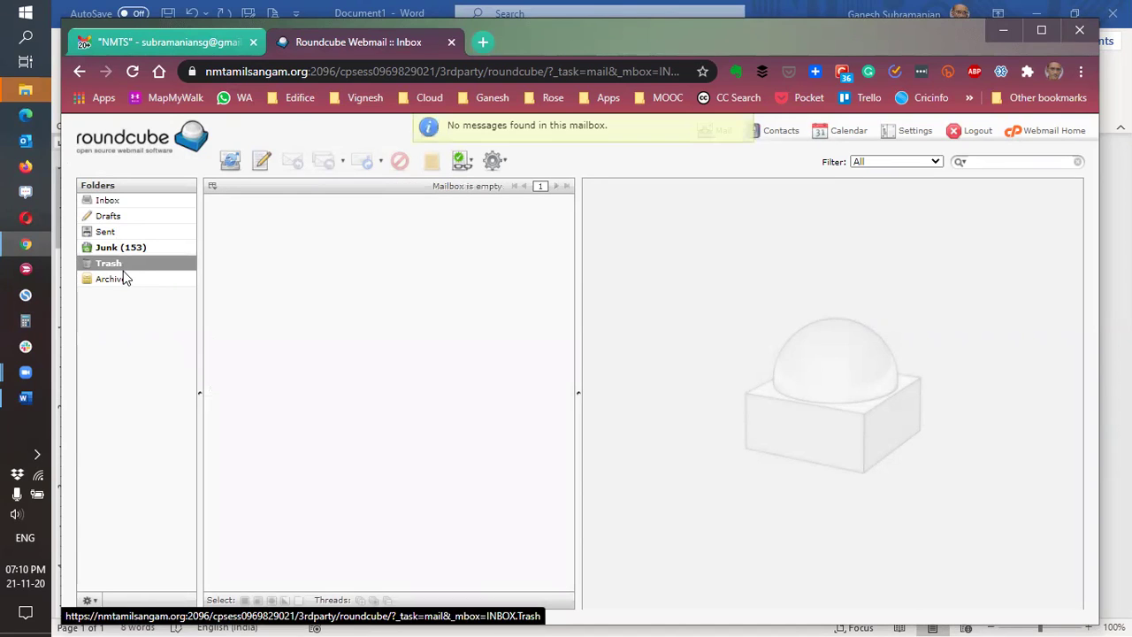
{"action": "left_click", "coordinate": [125, 280]}
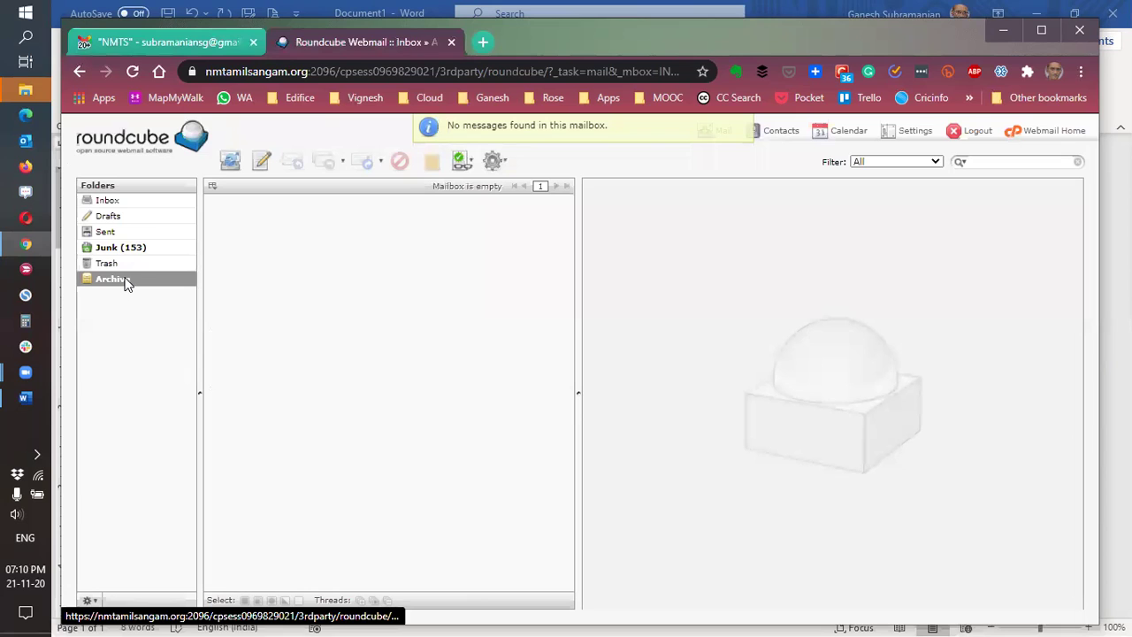
{"action": "left_click", "coordinate": [135, 199]}
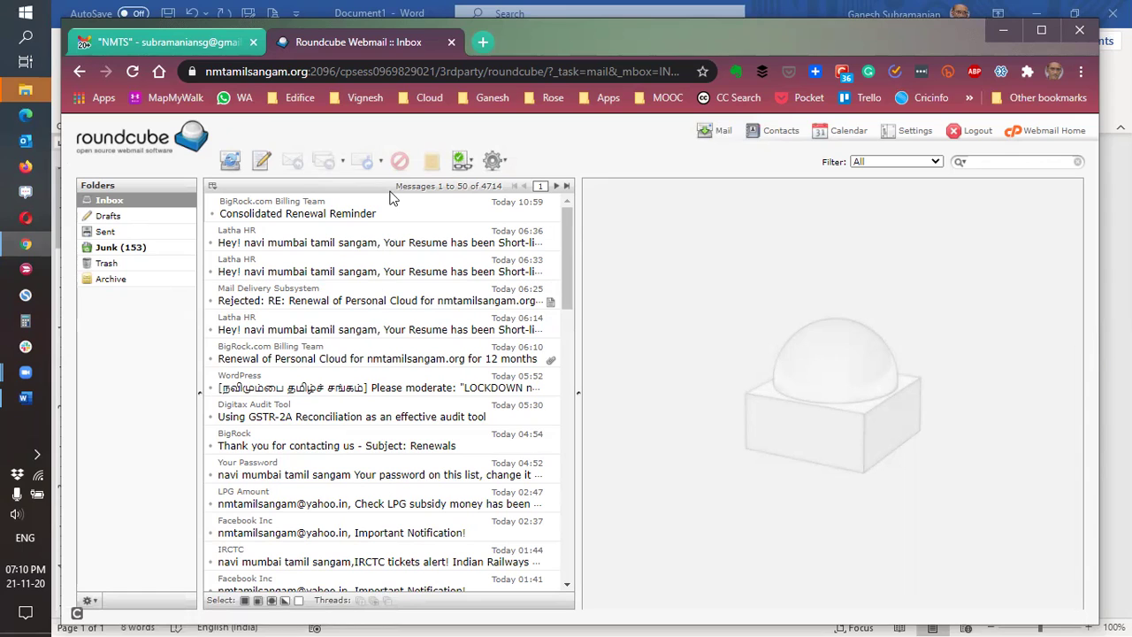
{"action": "left_click", "coordinate": [395, 219]}
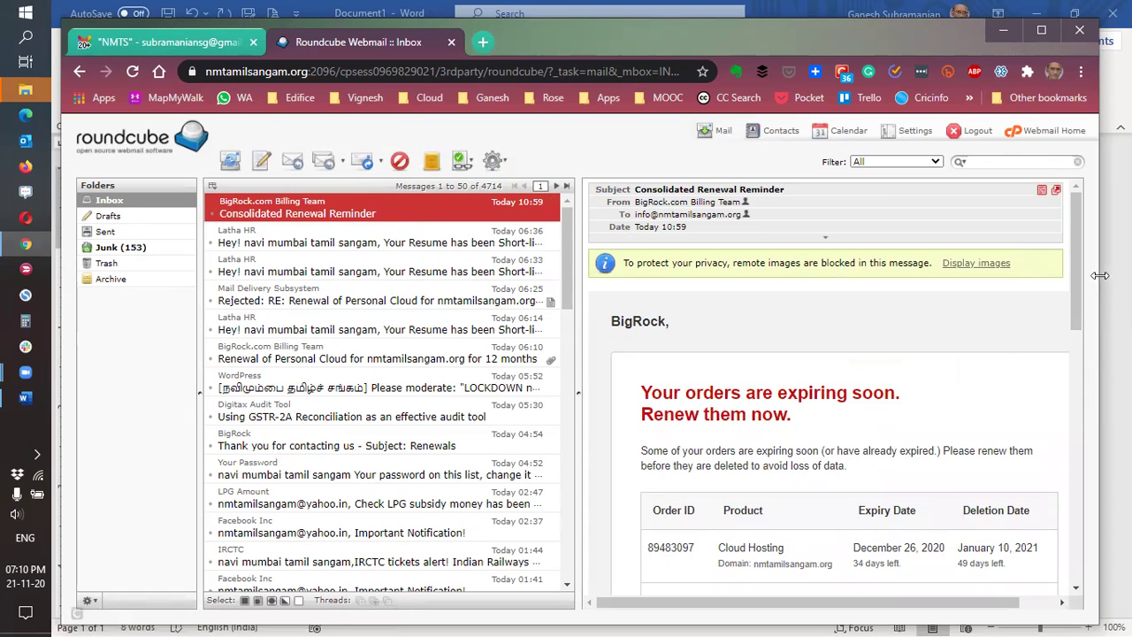
Scroll the renewal reminder down to its table of Cloud Hosting and domains expiring December 2020.
{"action": "left_click_drag", "start_coordinate": [1075, 273], "coordinate": [1078, 373]}
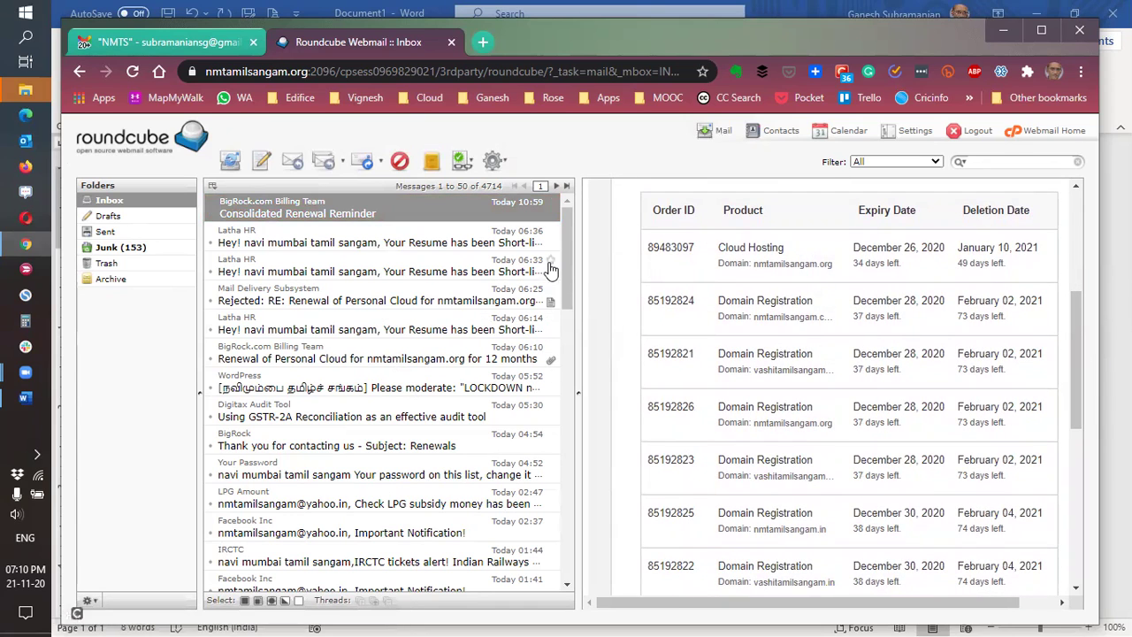
{"action": "left_click_drag", "start_coordinate": [567, 258], "coordinate": [570, 307]}
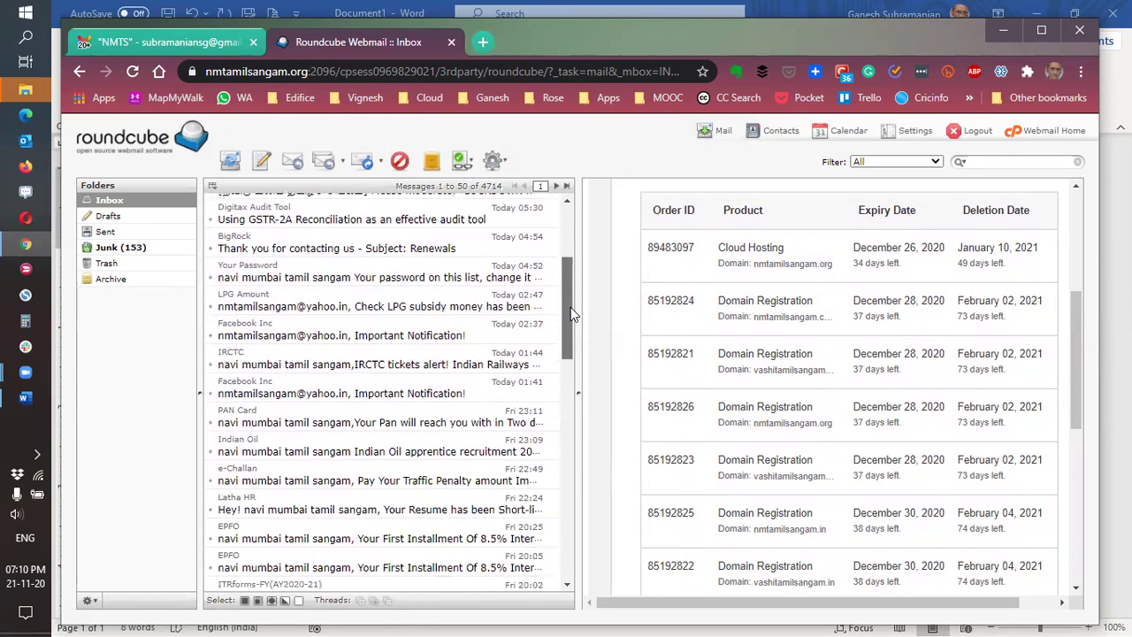
{"action": "left_click_drag", "start_coordinate": [570, 306], "coordinate": [573, 401]}
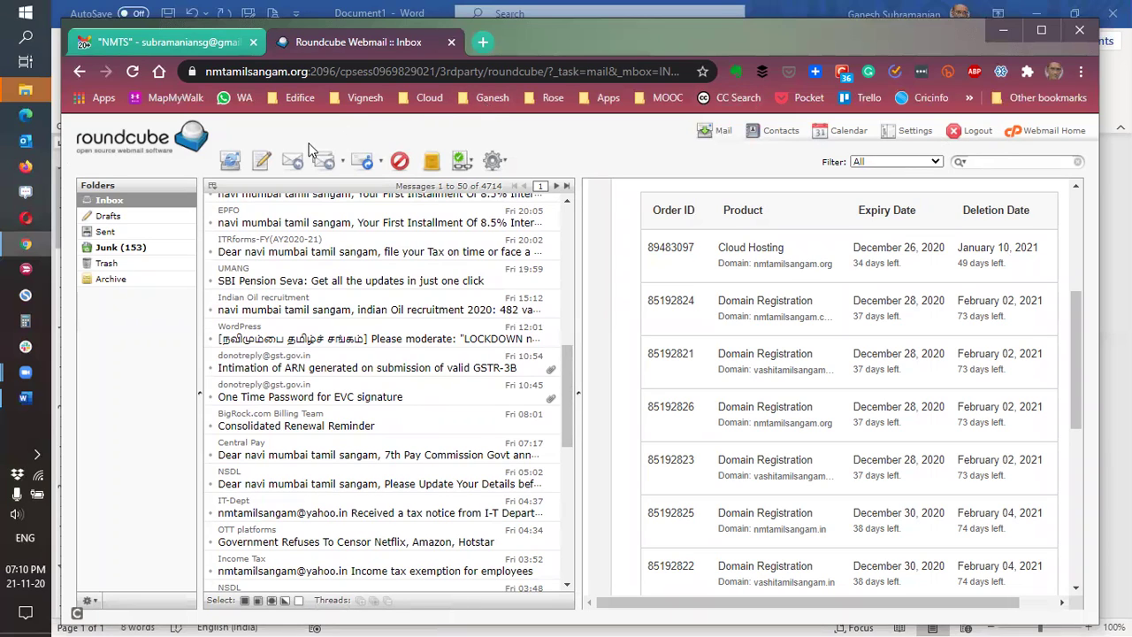
Start a new email, then abandon it and return to the 4714-message Inbox.
{"action": "left_click", "coordinate": [261, 164]}
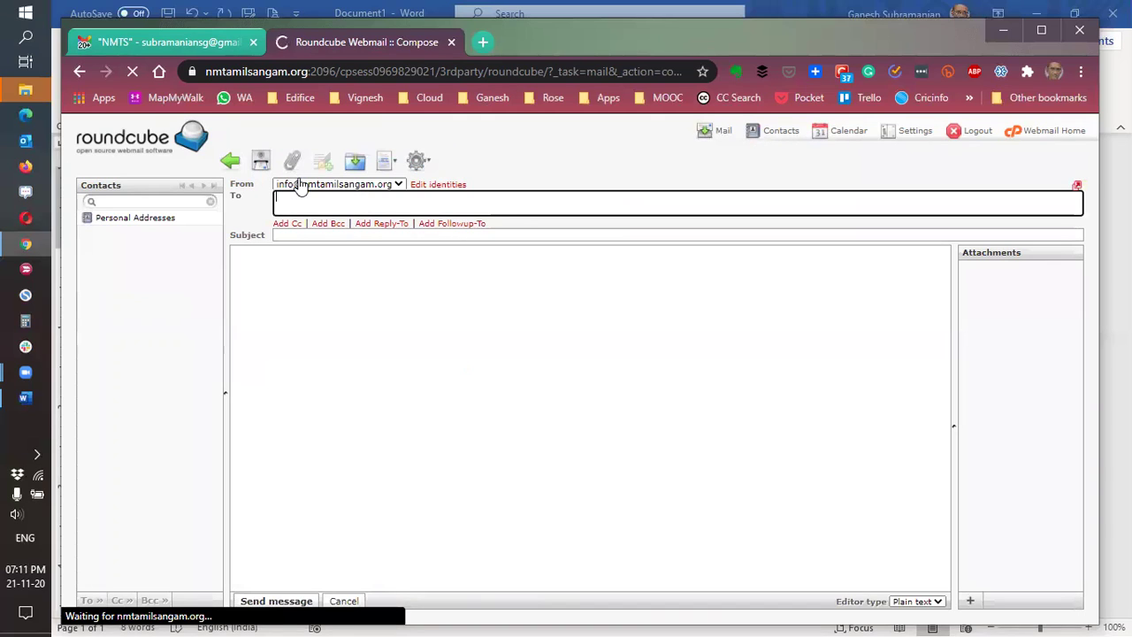
{"action": "left_click", "coordinate": [315, 237]}
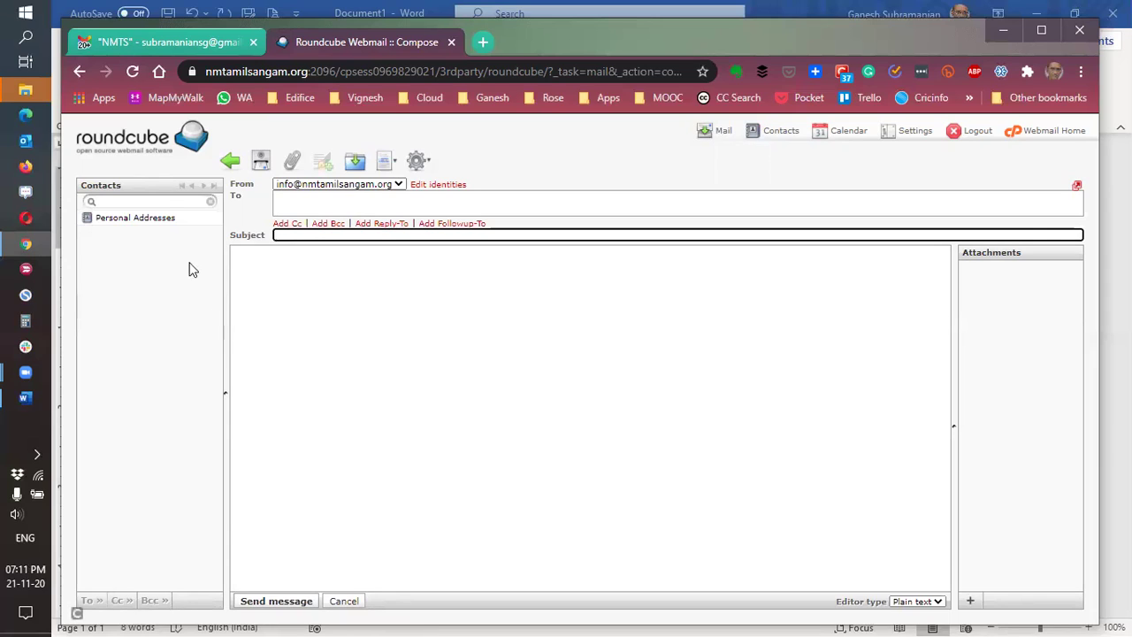
{"action": "left_click", "coordinate": [119, 144]}
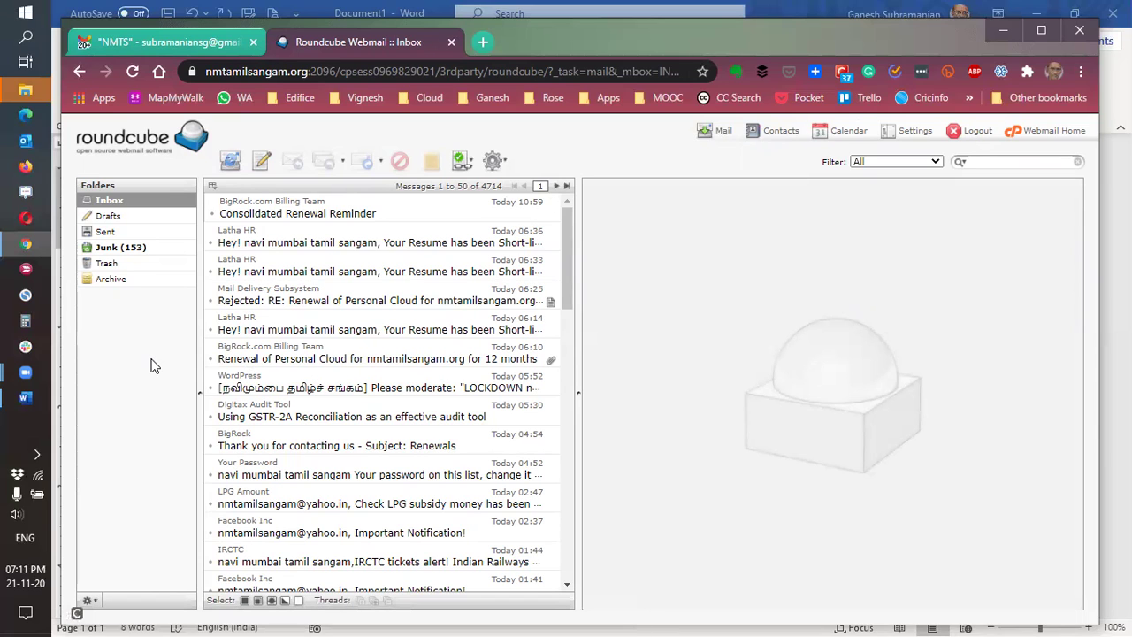
{"action": "left_click", "coordinate": [131, 40]}
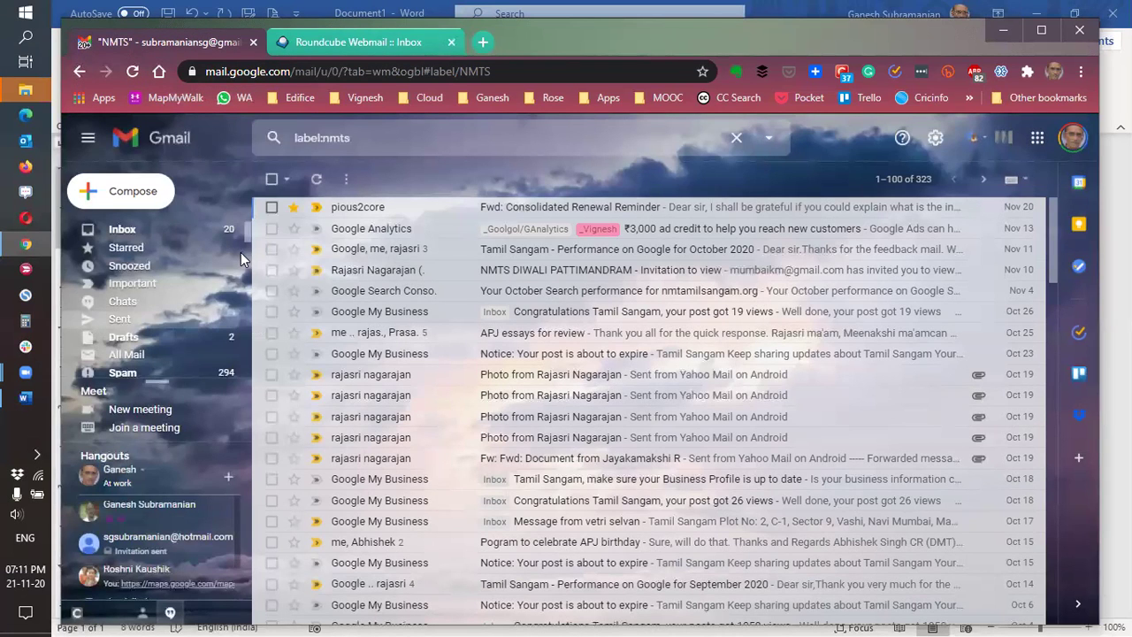
{"action": "scroll", "coordinate": [250, 253], "scroll_direction": "down", "scroll_amount": 5}
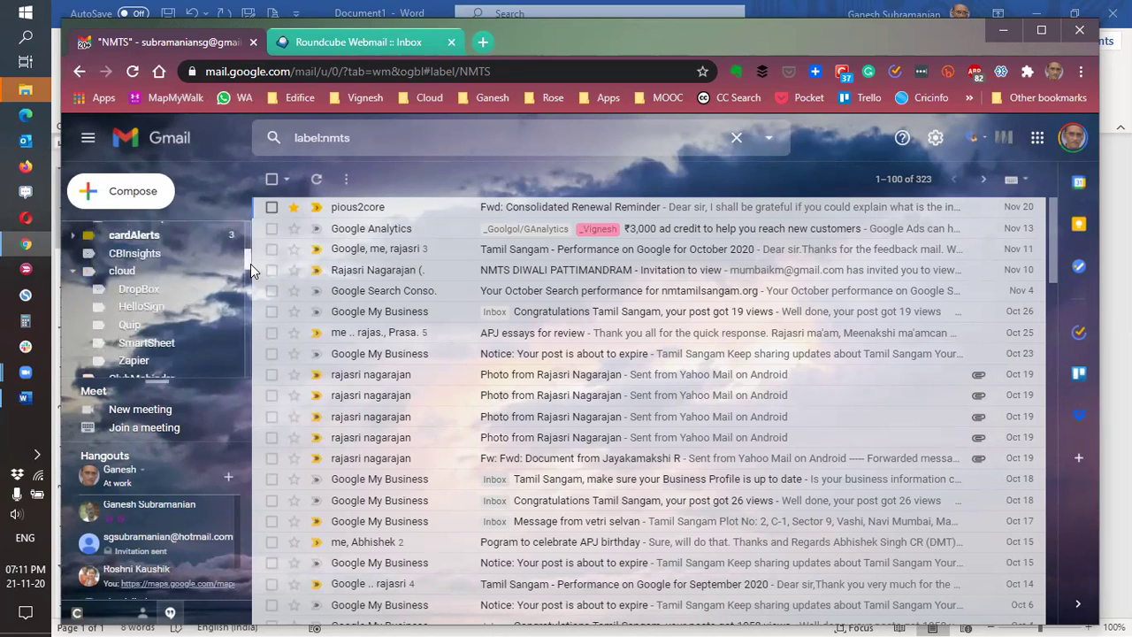
{"action": "scroll", "coordinate": [250, 264], "scroll_direction": "down", "scroll_amount": 3}
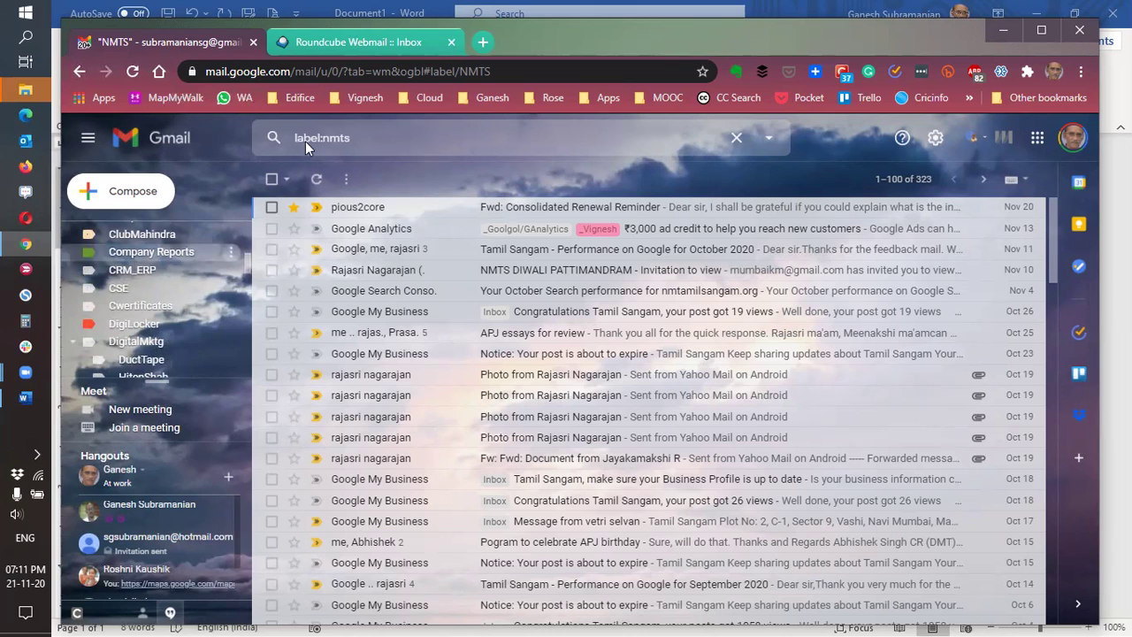
{"action": "left_click", "coordinate": [386, 39]}
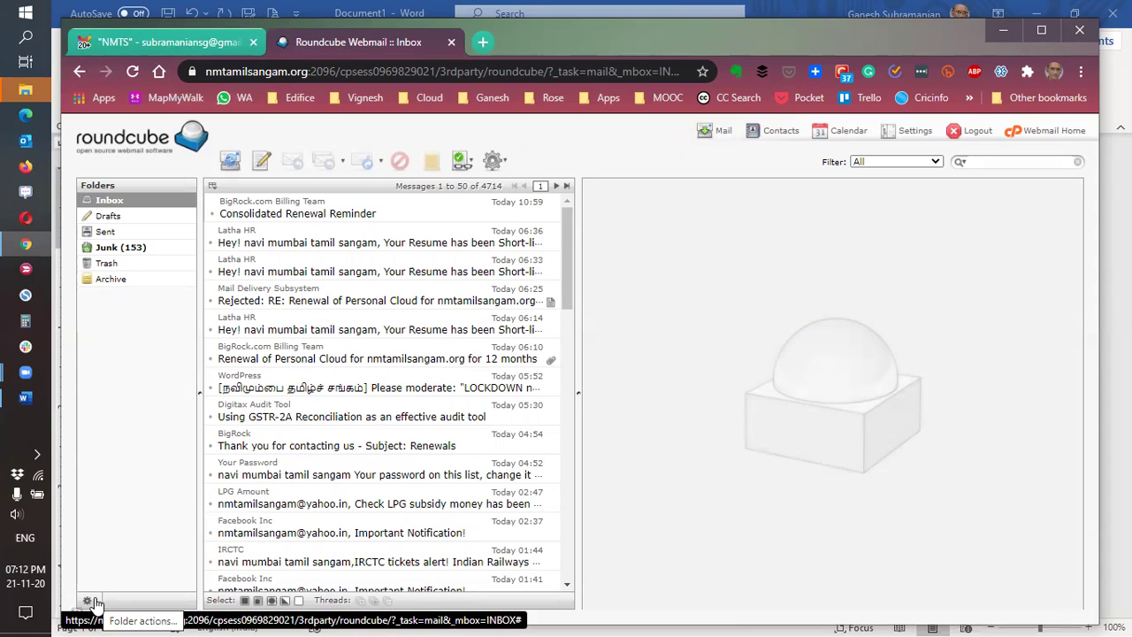
{"action": "left_click", "coordinate": [88, 601]}
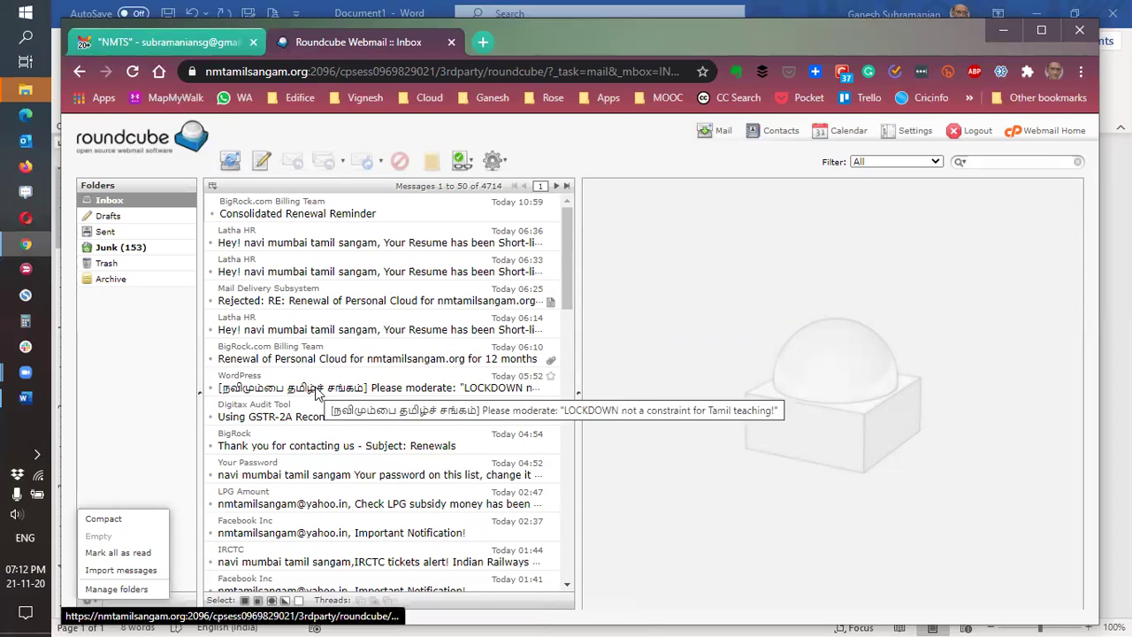
{"action": "left_click", "coordinate": [146, 398]}
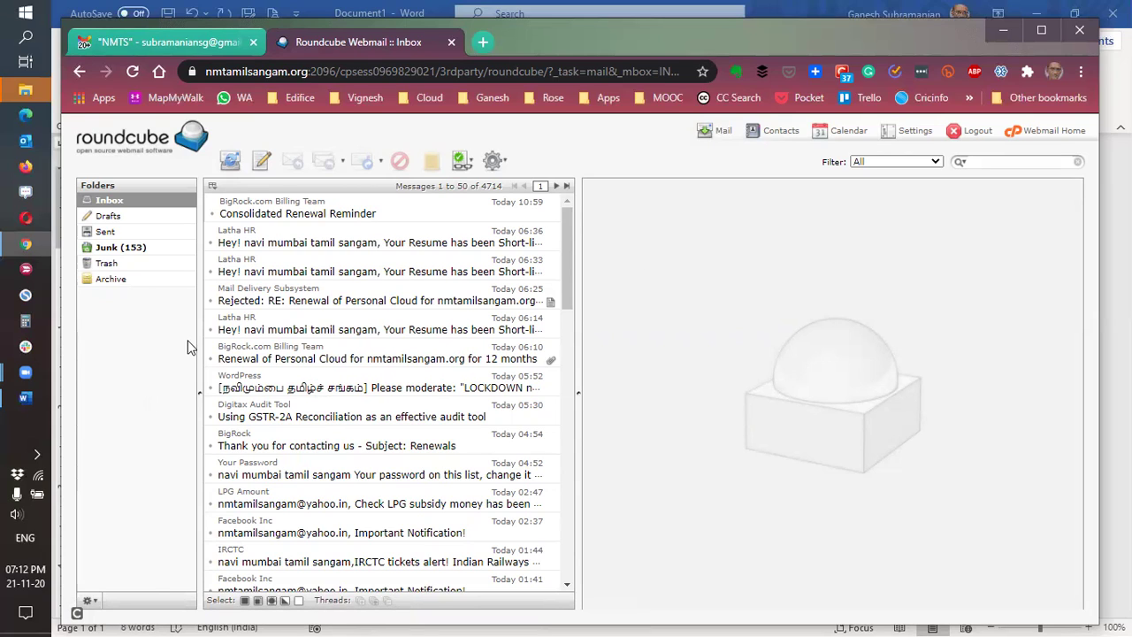
{"action": "left_click", "coordinate": [28, 399]}
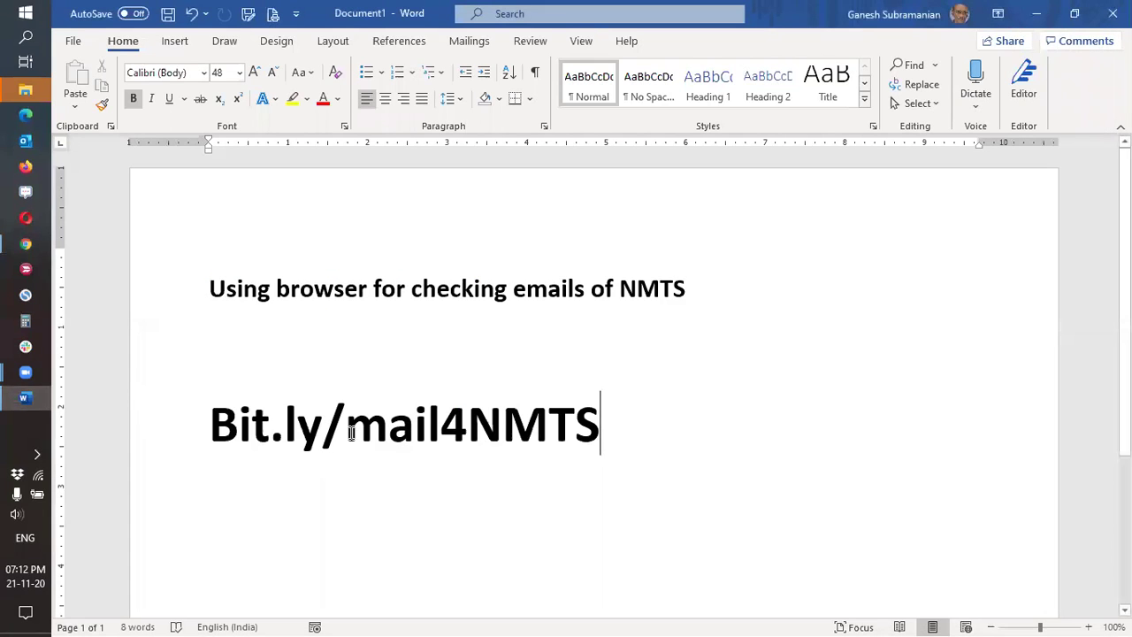
{"action": "left_click_drag", "start_coordinate": [322, 426], "coordinate": [243, 427]}
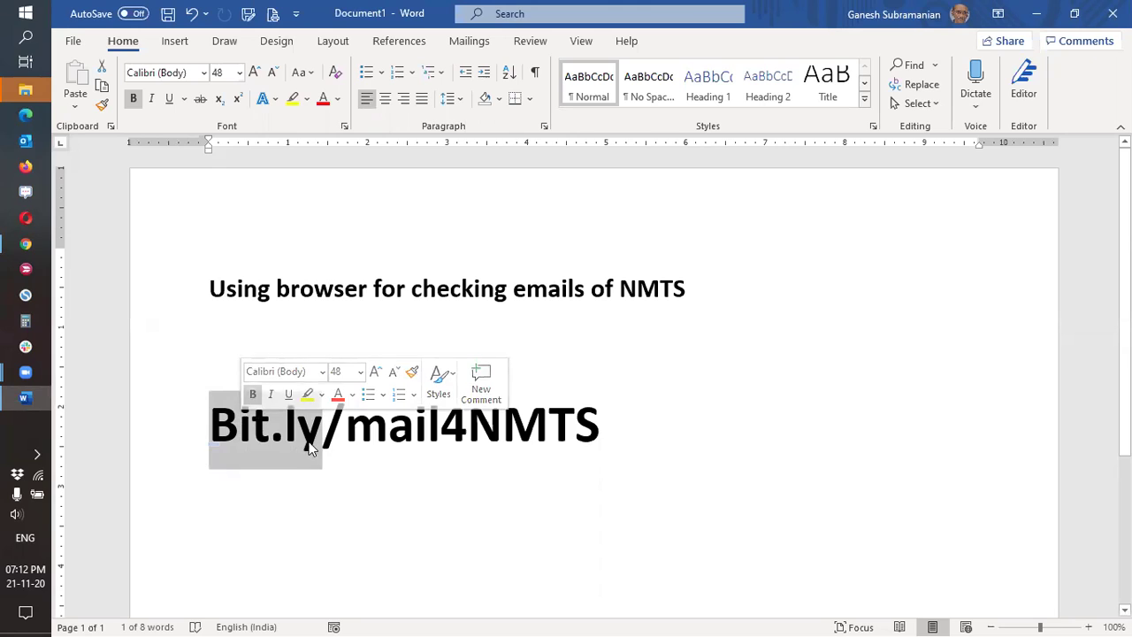
{"action": "left_click", "coordinate": [345, 438]}
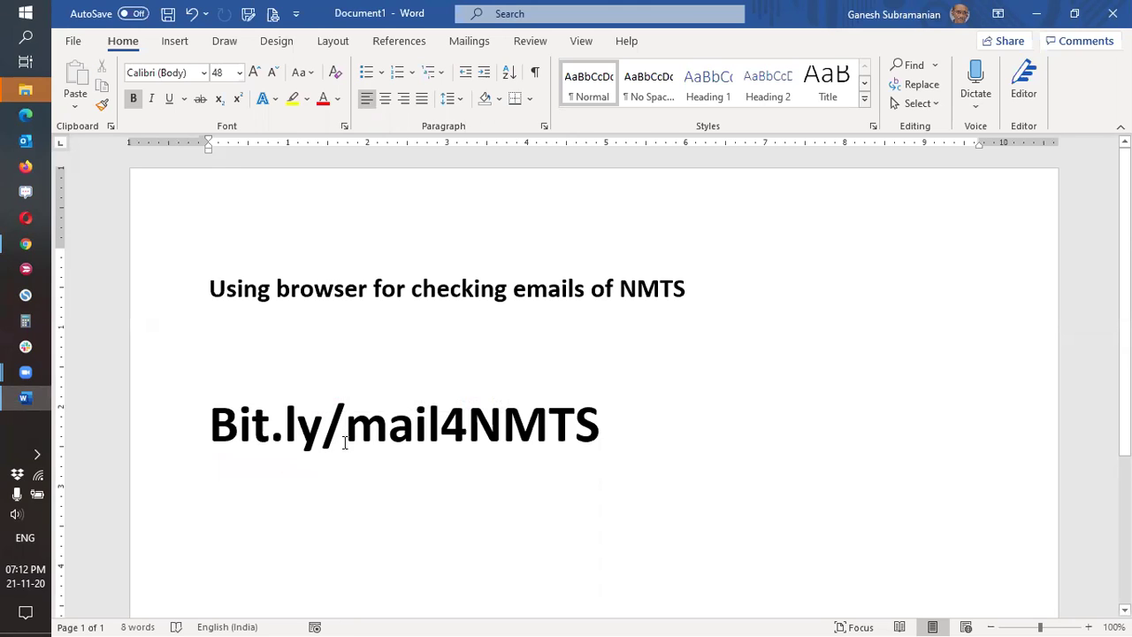
{"action": "left_click_drag", "start_coordinate": [373, 428], "coordinate": [440, 427]}
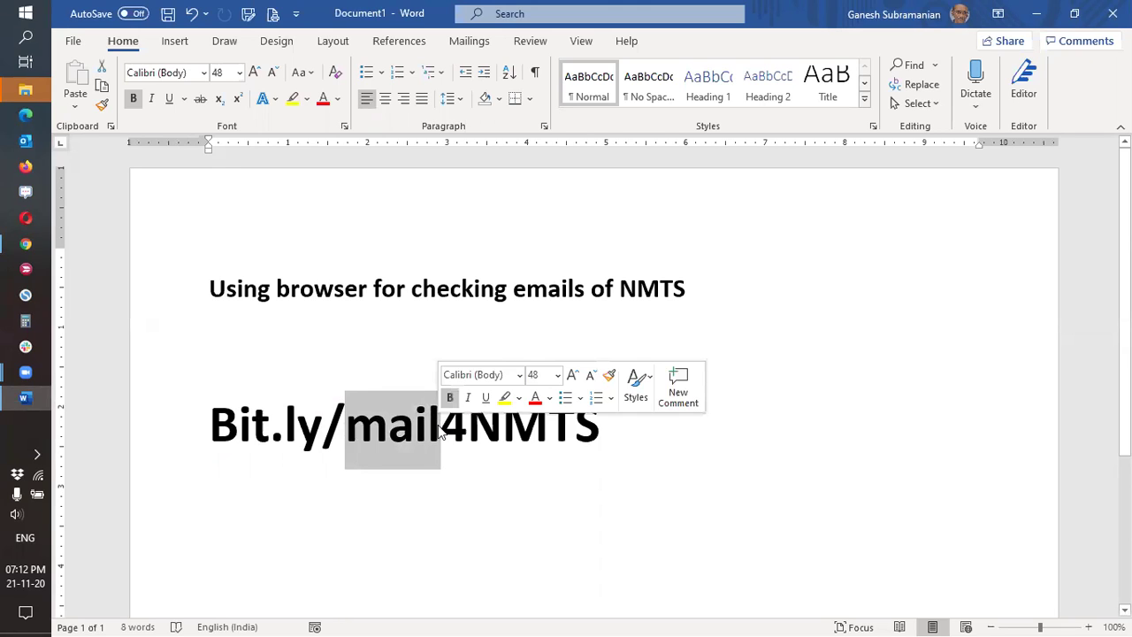
{"action": "left_click", "coordinate": [454, 424]}
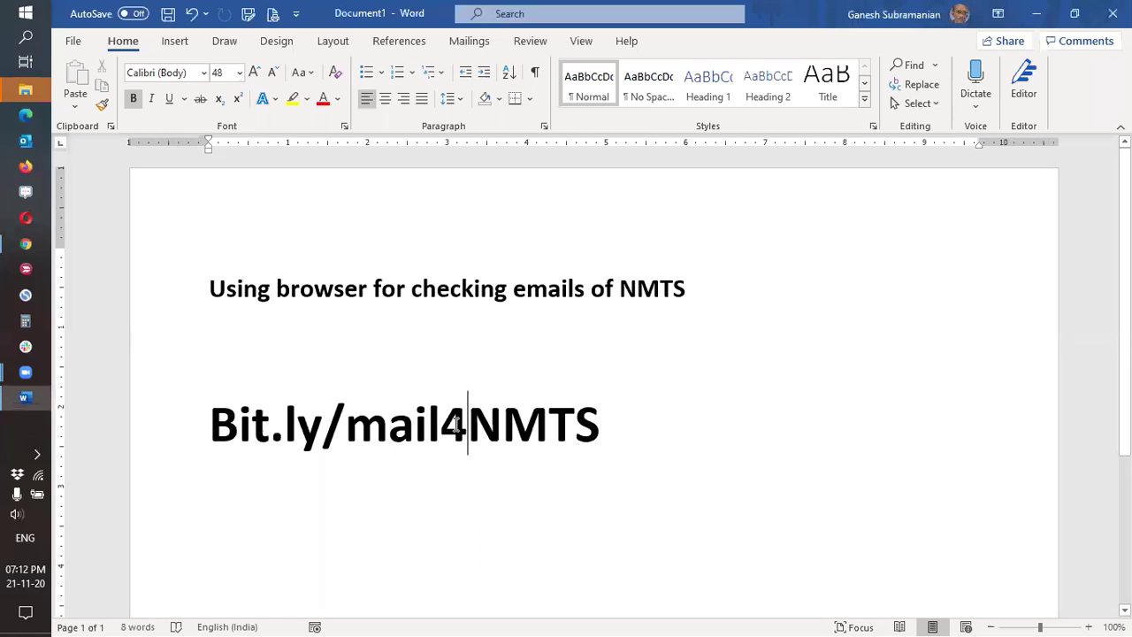
{"action": "left_click_drag", "start_coordinate": [482, 425], "coordinate": [603, 432]}
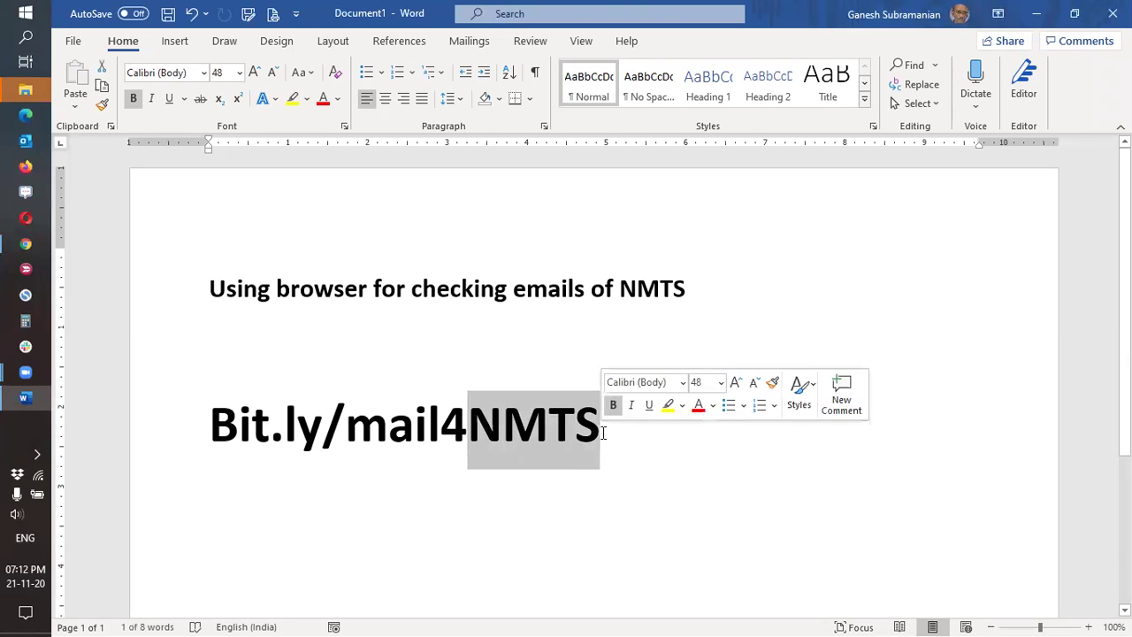
{"action": "left_click", "coordinate": [651, 457]}
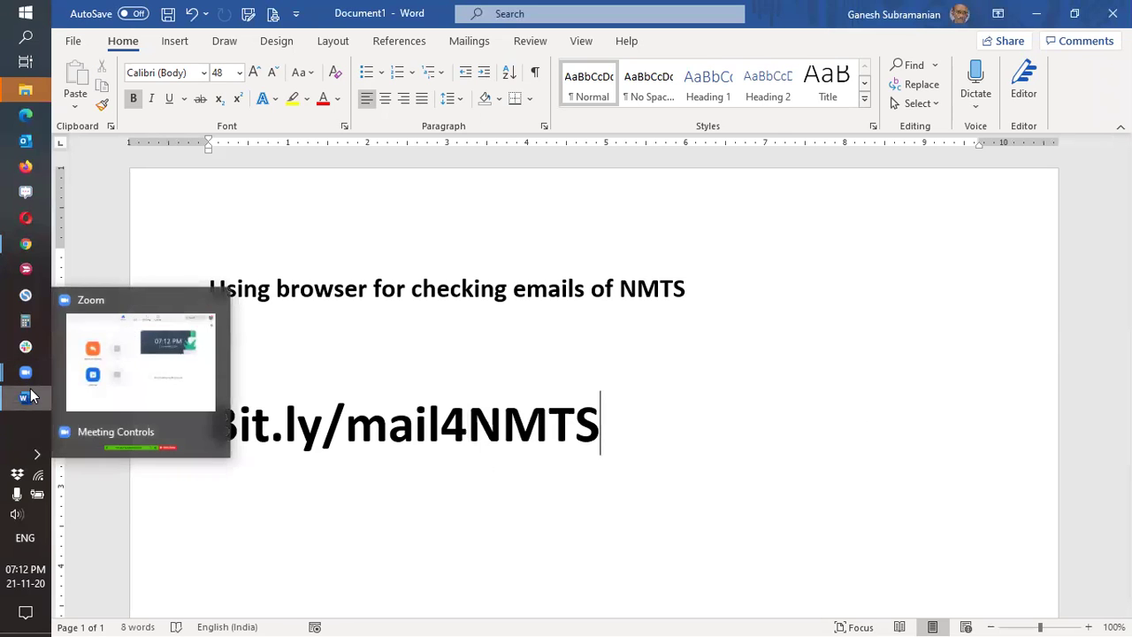
{"action": "left_click", "coordinate": [29, 243]}
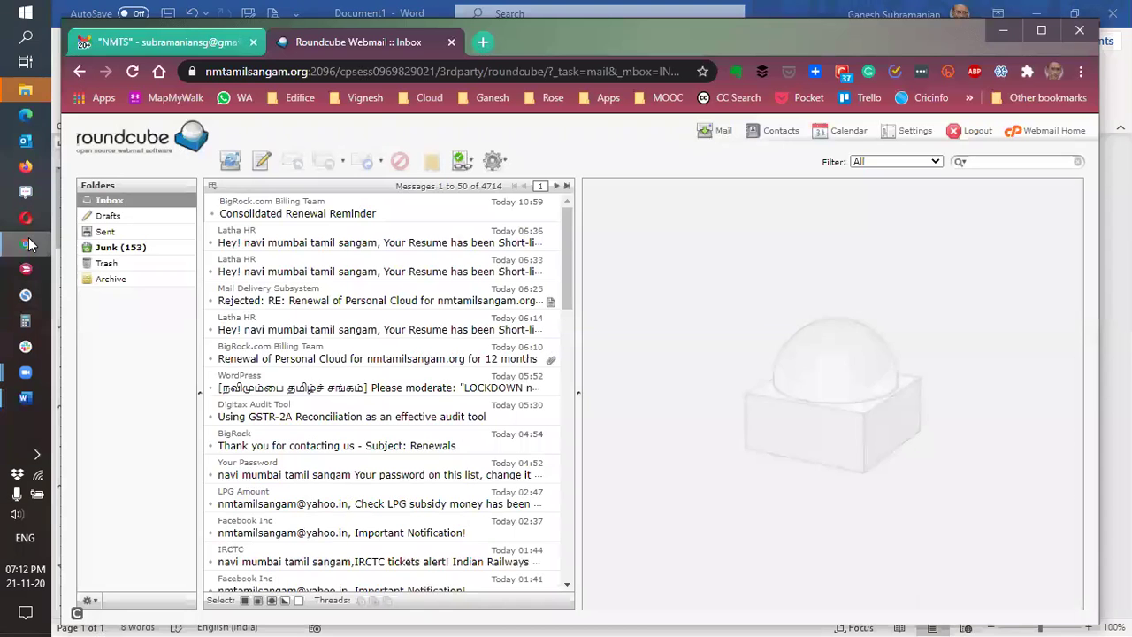